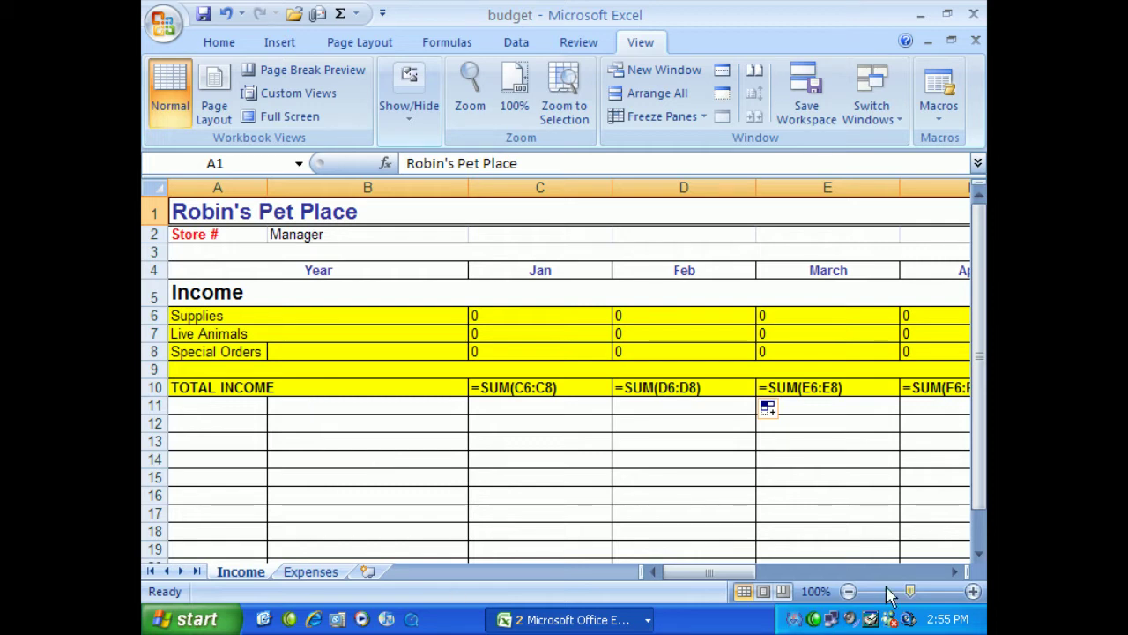
left_click(955, 571)
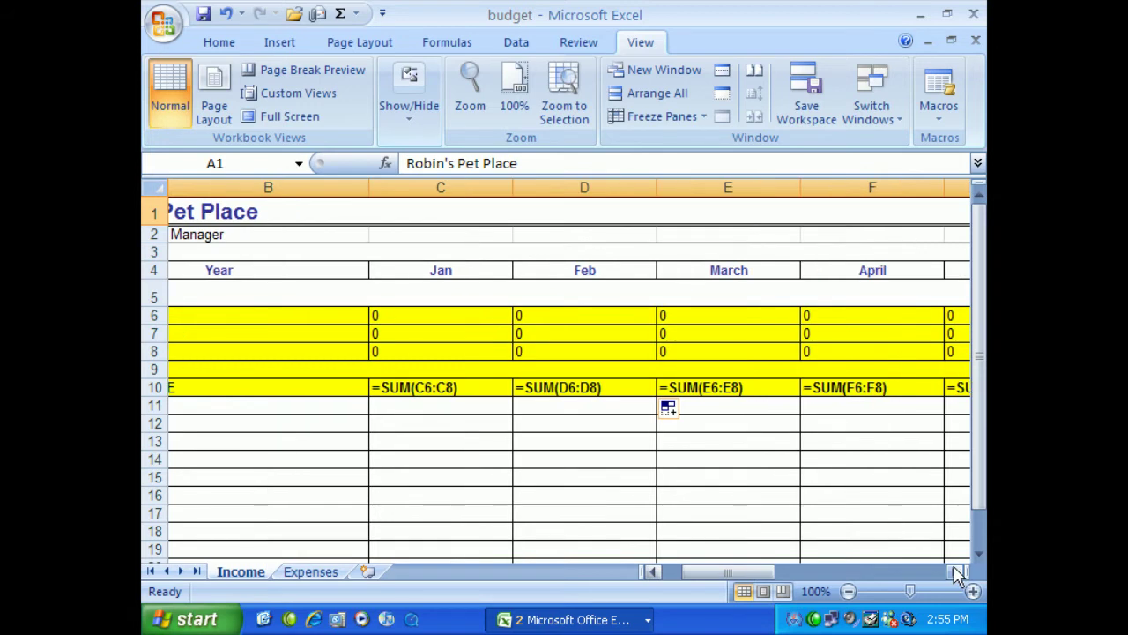
left_click(955, 571)
left_click(955, 571)
left_click(955, 571)
left_click(955, 571)
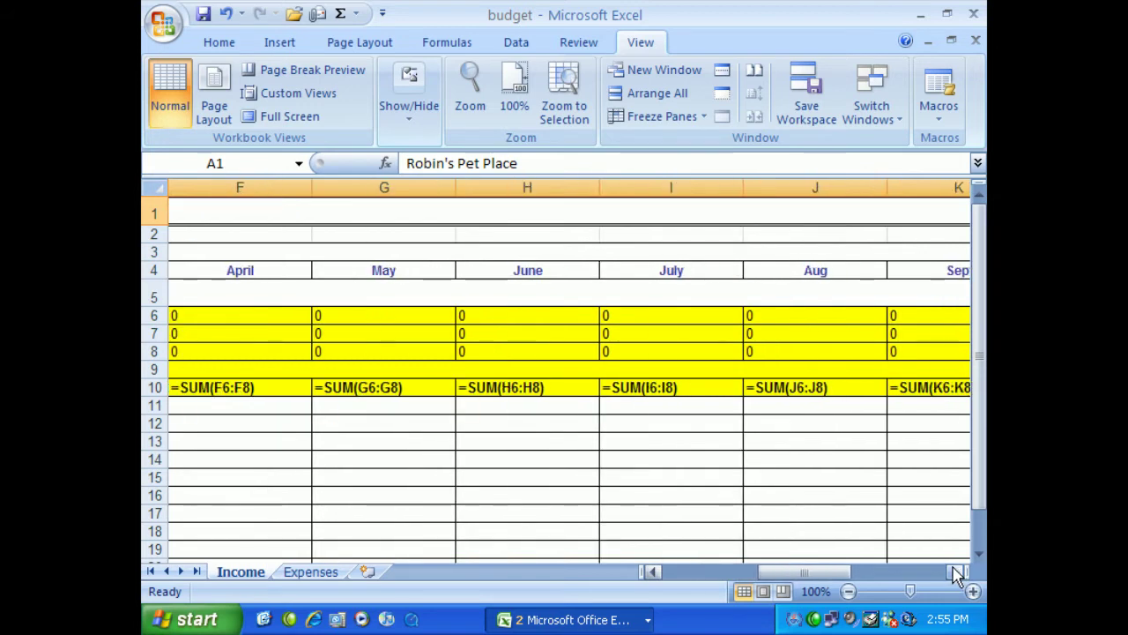
left_click_drag(955, 571, 955, 571)
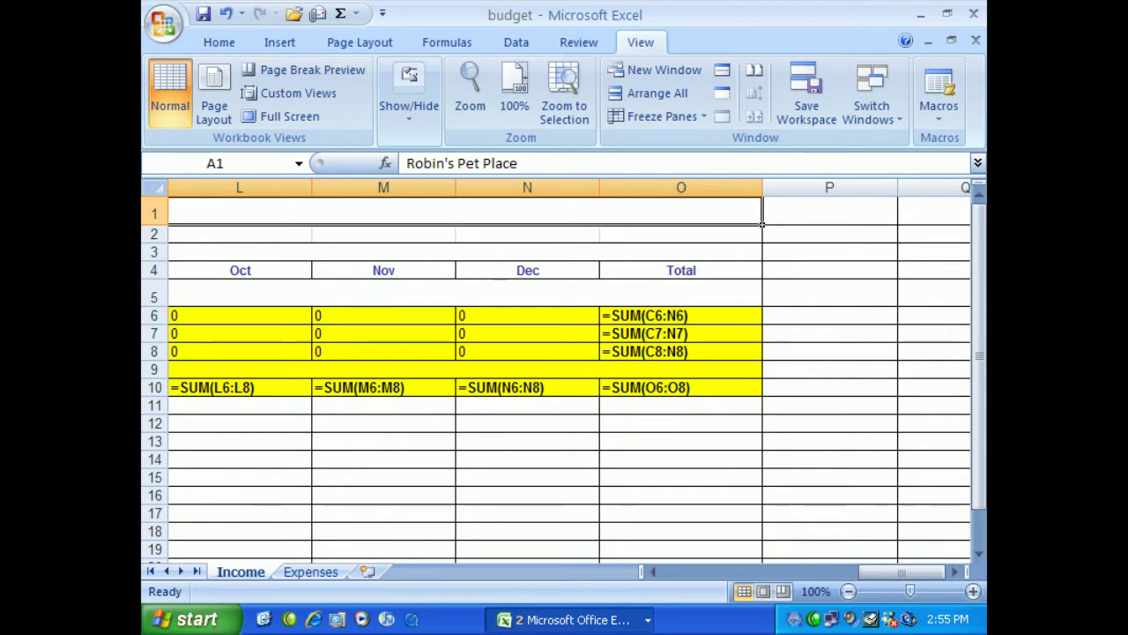
left_click_drag(903, 574, 689, 582)
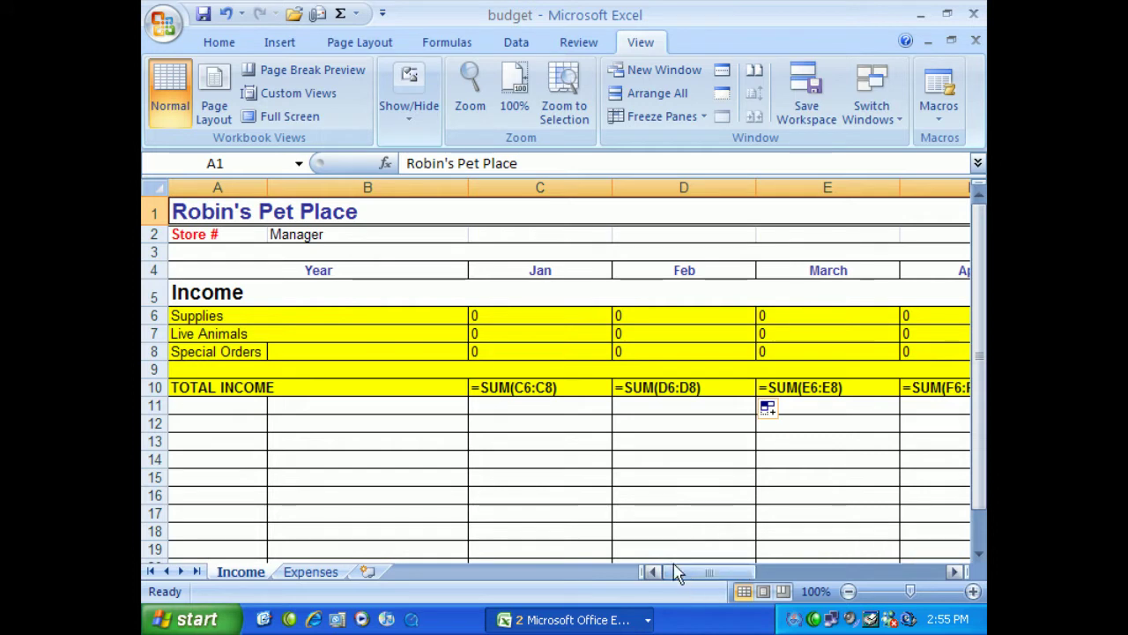
left_click(303, 423)
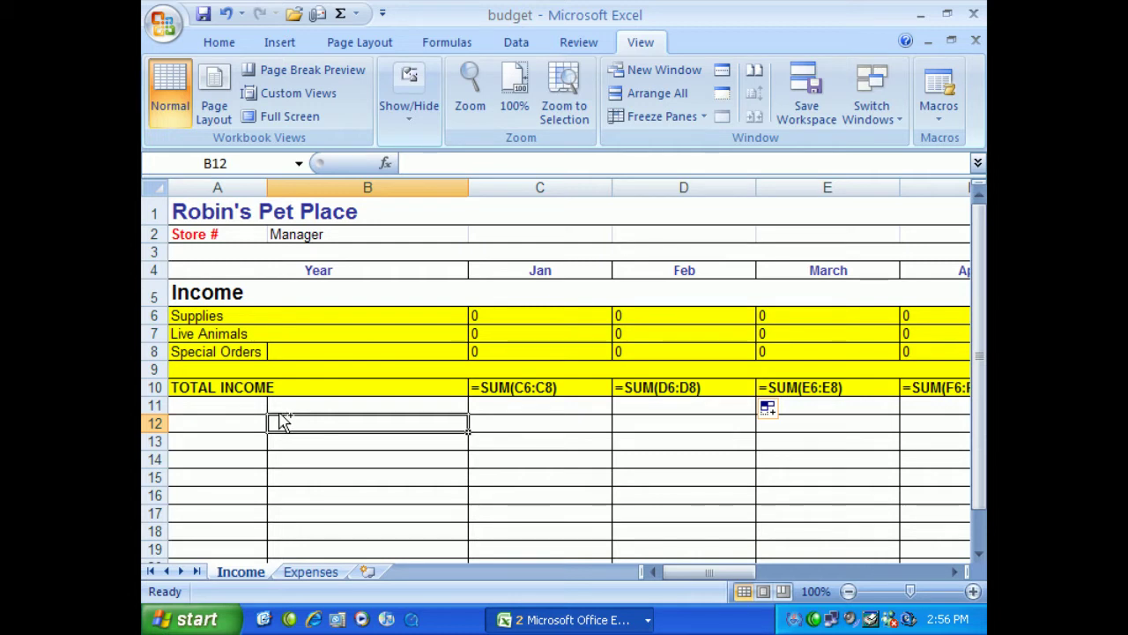
key("ctrl+grave")
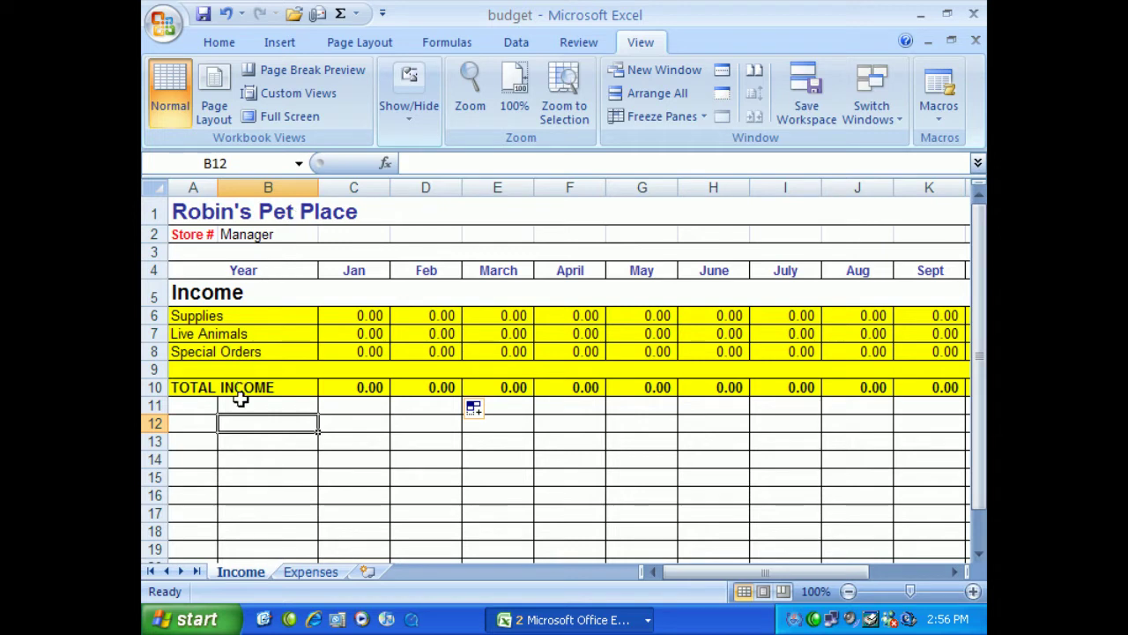
Insert a new blank worksheet, Sheet1, right after the Expenses sheet.
left_click(301, 574)
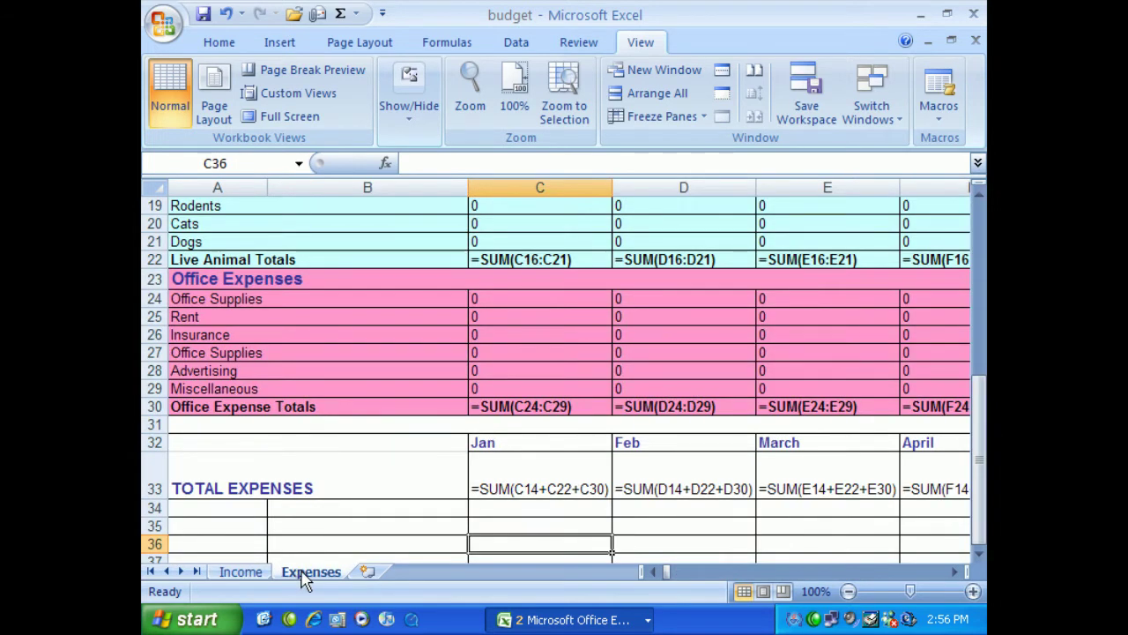
left_click(365, 572)
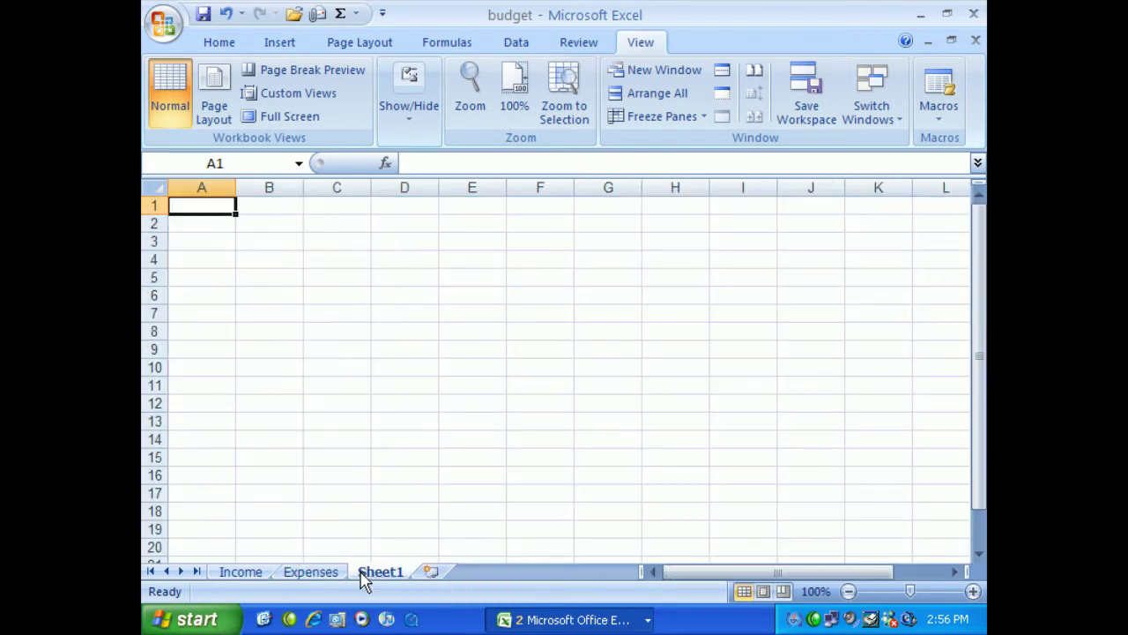
Rename the new Sheet1 tab to 'Summary'.
double_click(373, 572)
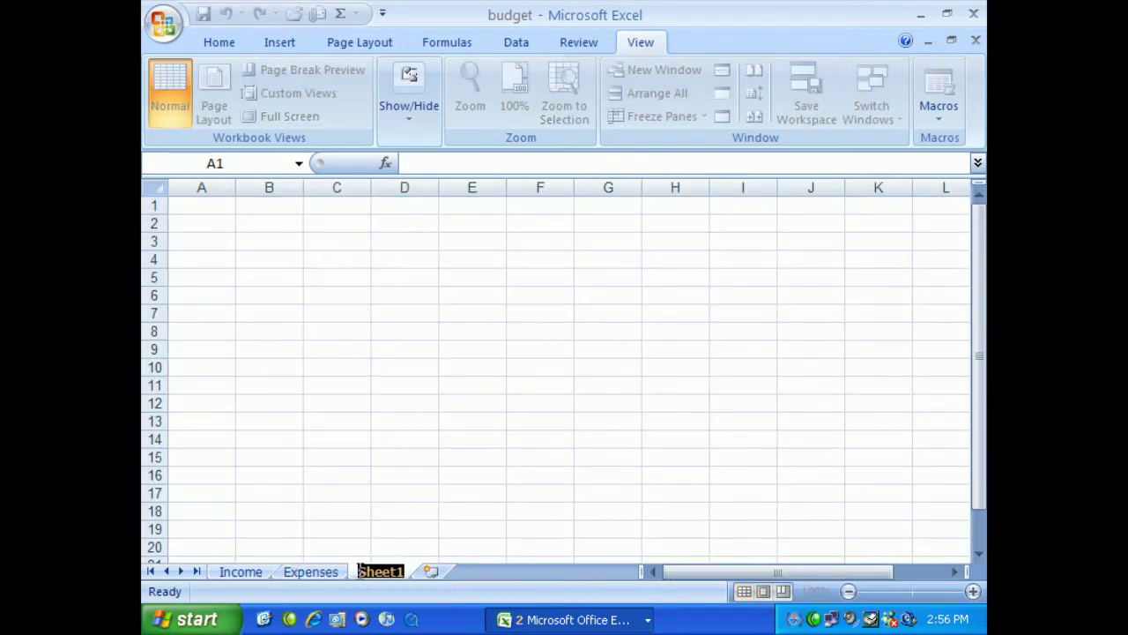
type("Summ")
key("BackSpace")
key("BackSpace")
key("BackSpace")
type("ummary")
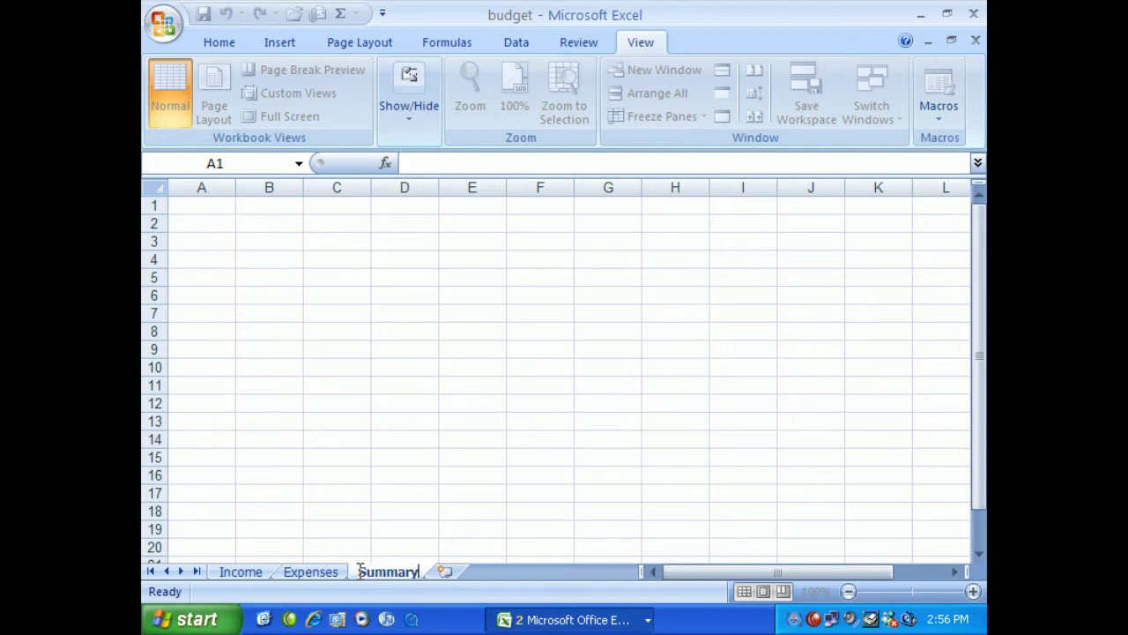
key("Return")
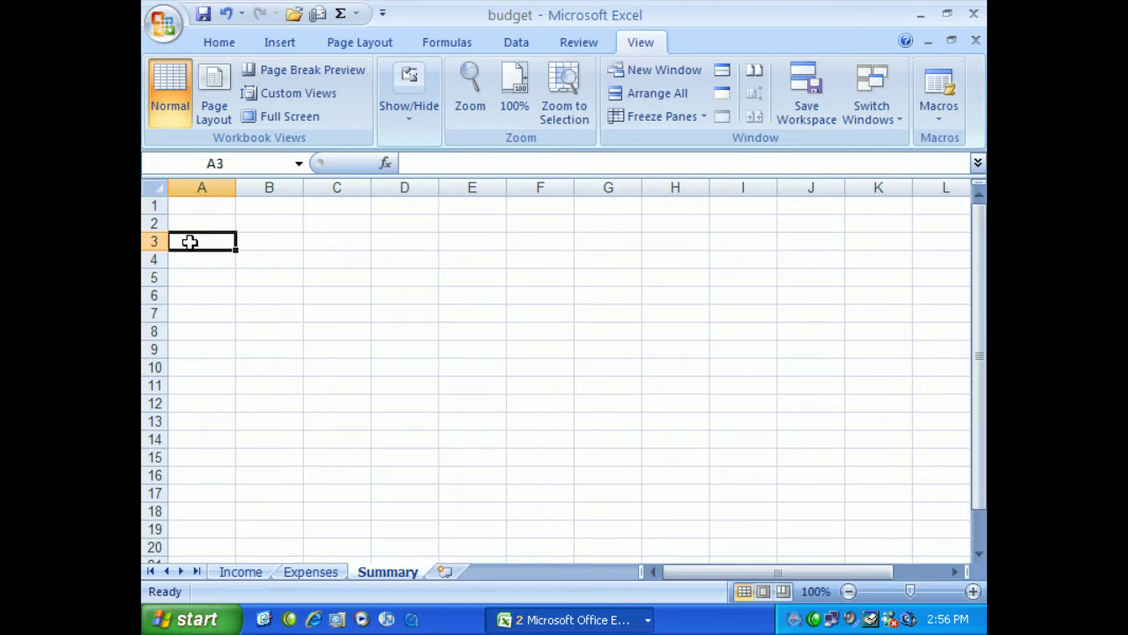
Enter the heading 'Summary of Income and Expenses' in cell A3.
type("Summary O")
key("BackSpace")
type("of Income")
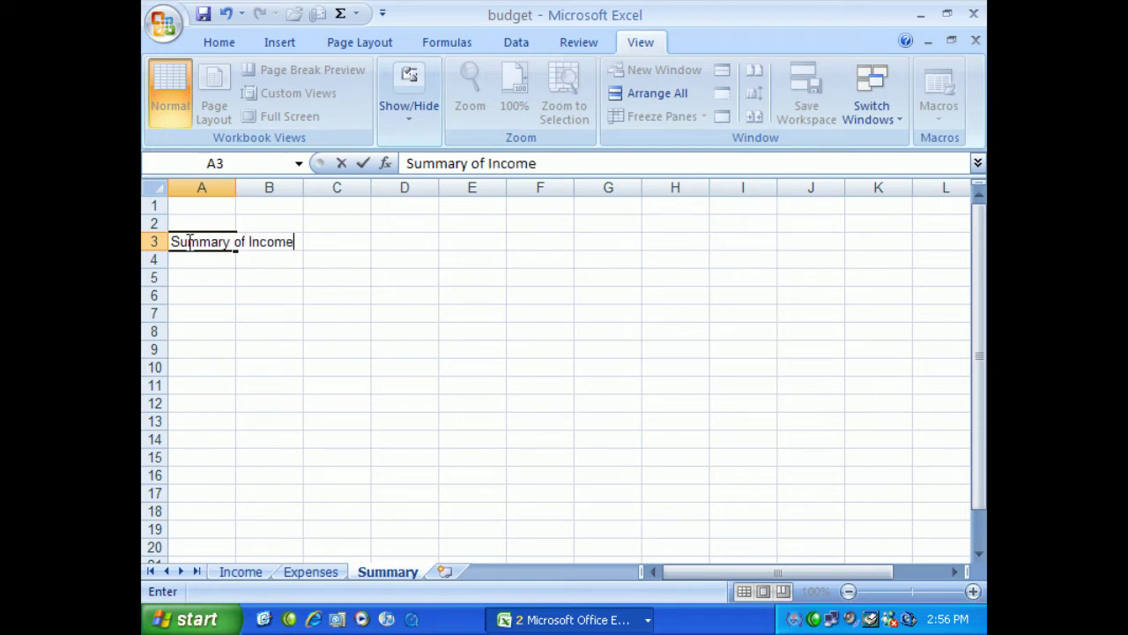
type(" and E")
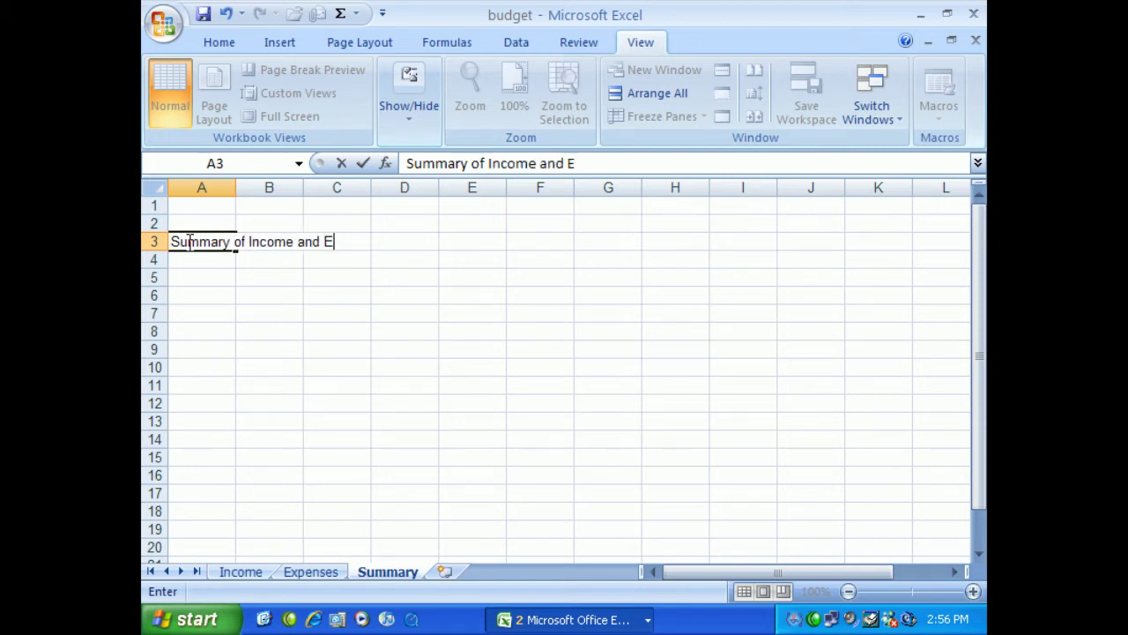
type("xpense")
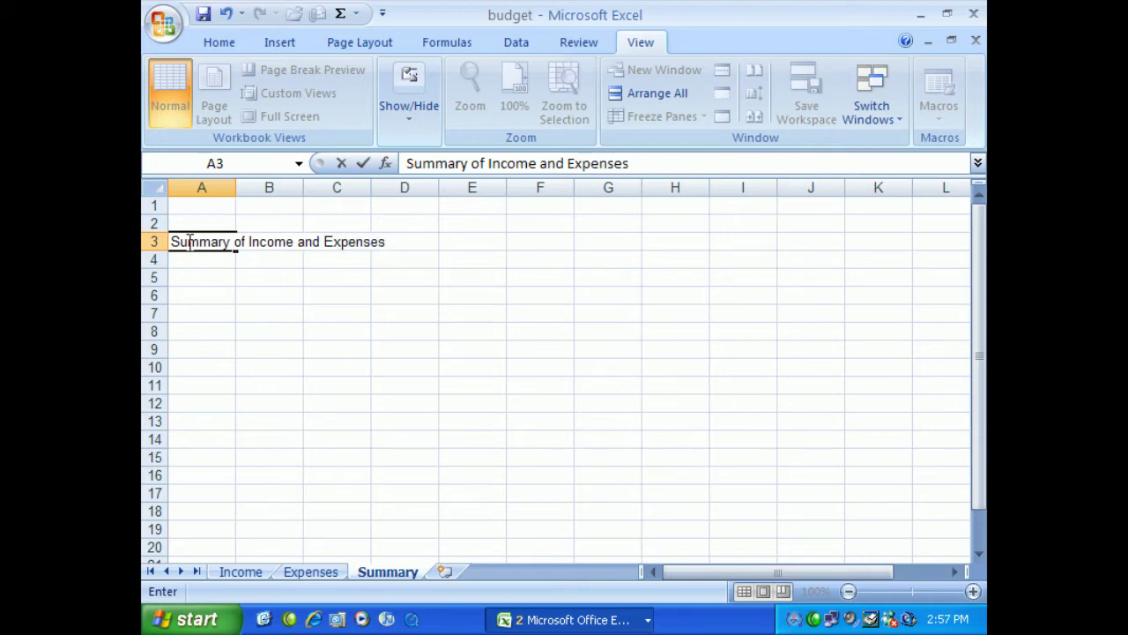
type("s")
key("Return")
key("Return")
Add the labels 'Income' in A5 and 'Expenses' in A7.
type("Income")
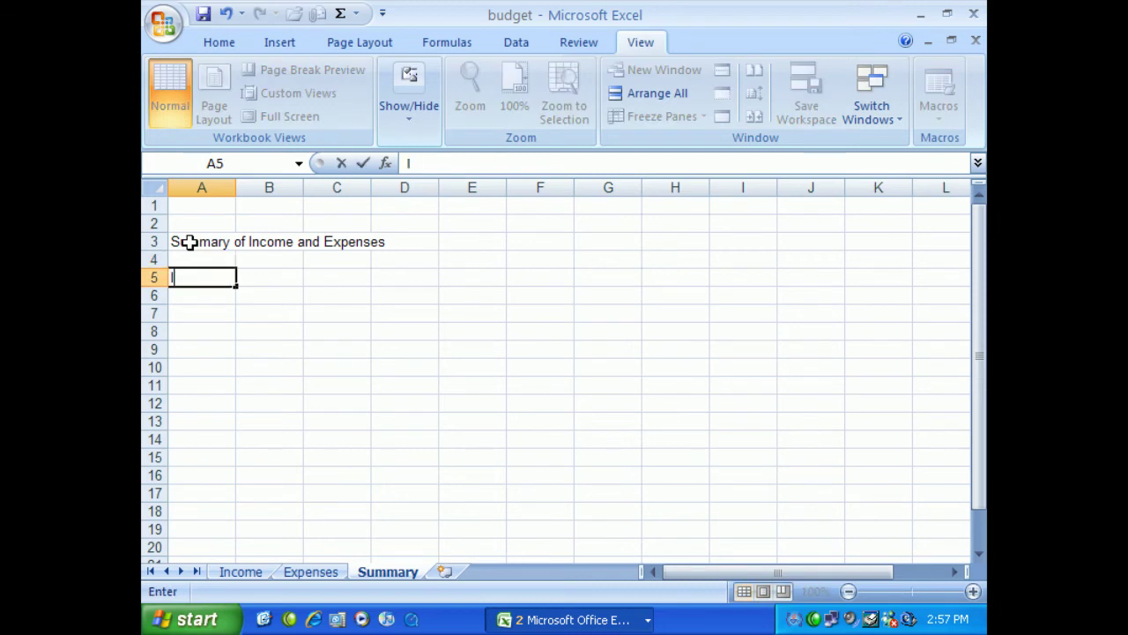
key("Return")
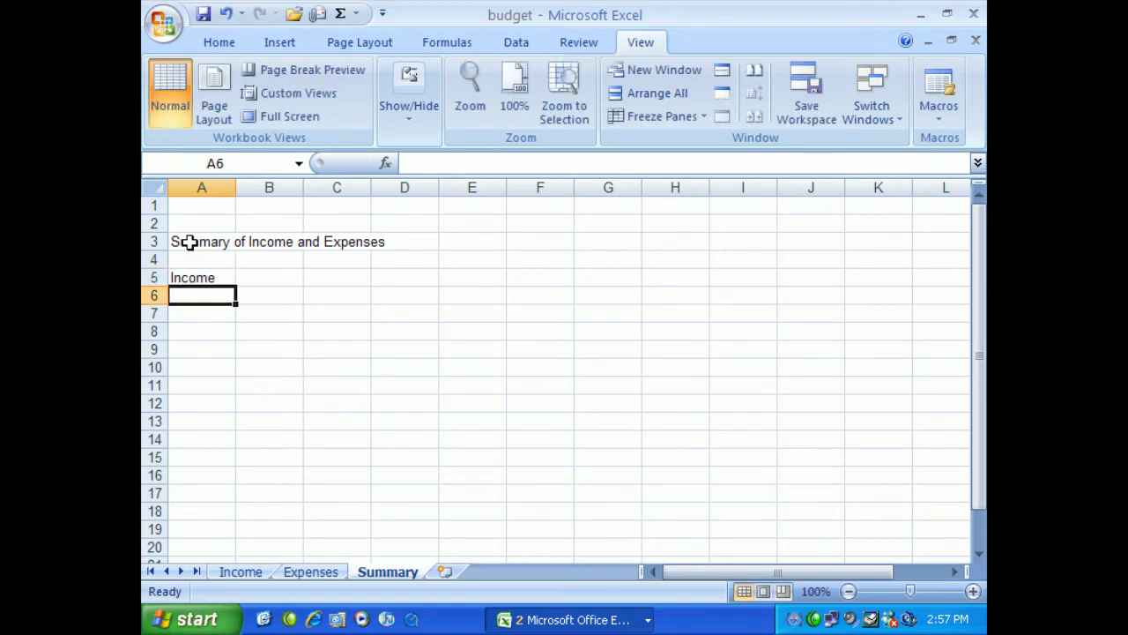
key("Return")
type("Expensse")
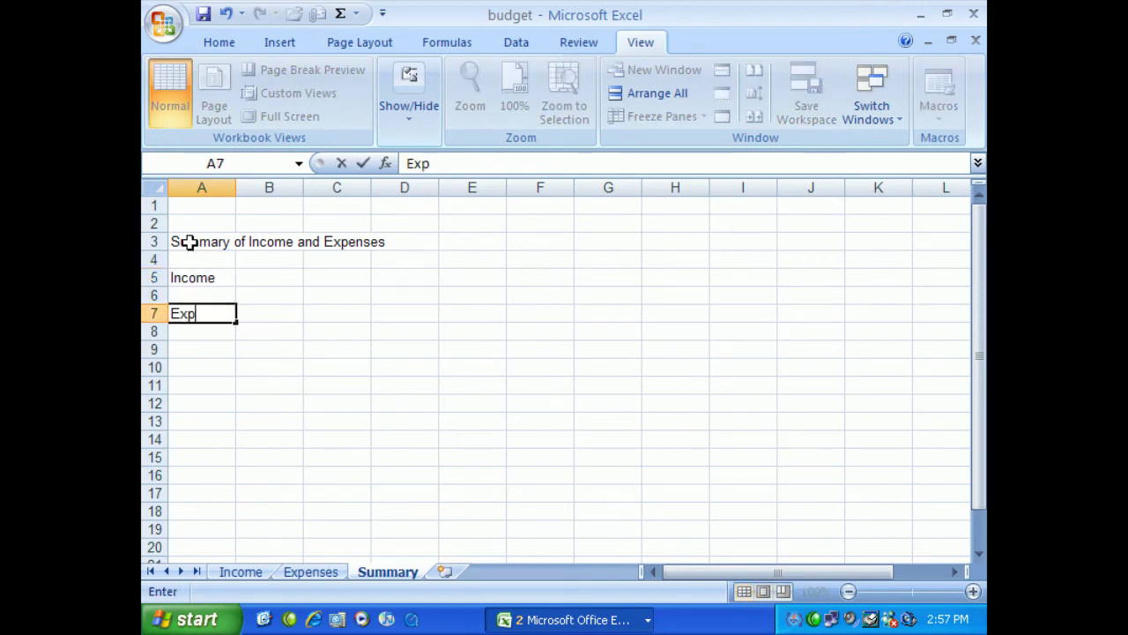
key("BackSpace")
key("BackSpace")
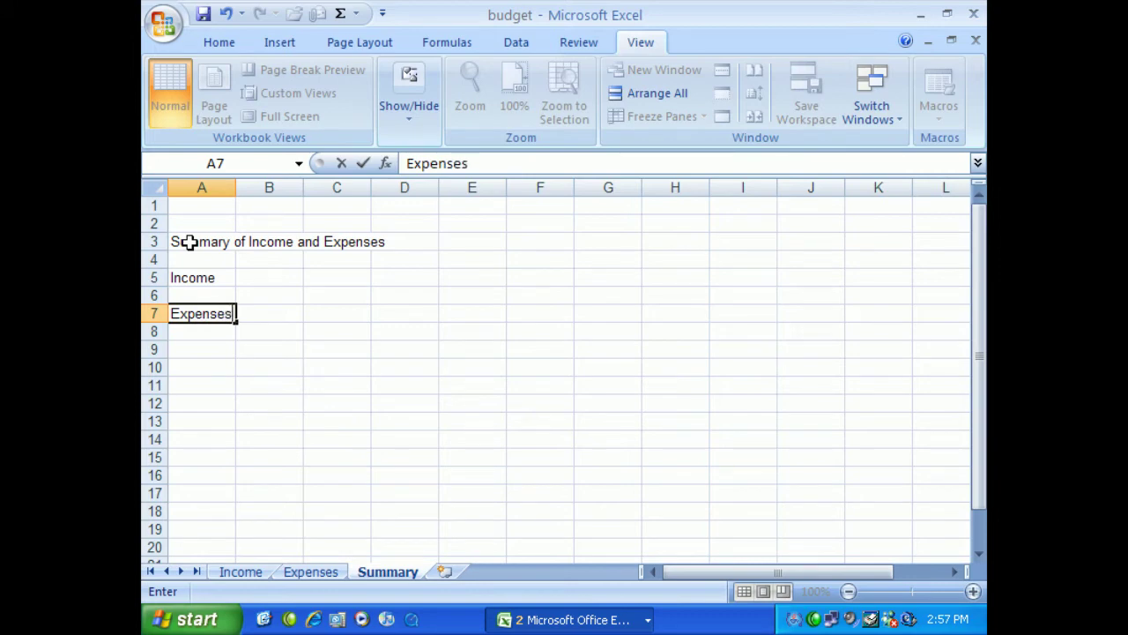
key("Return")
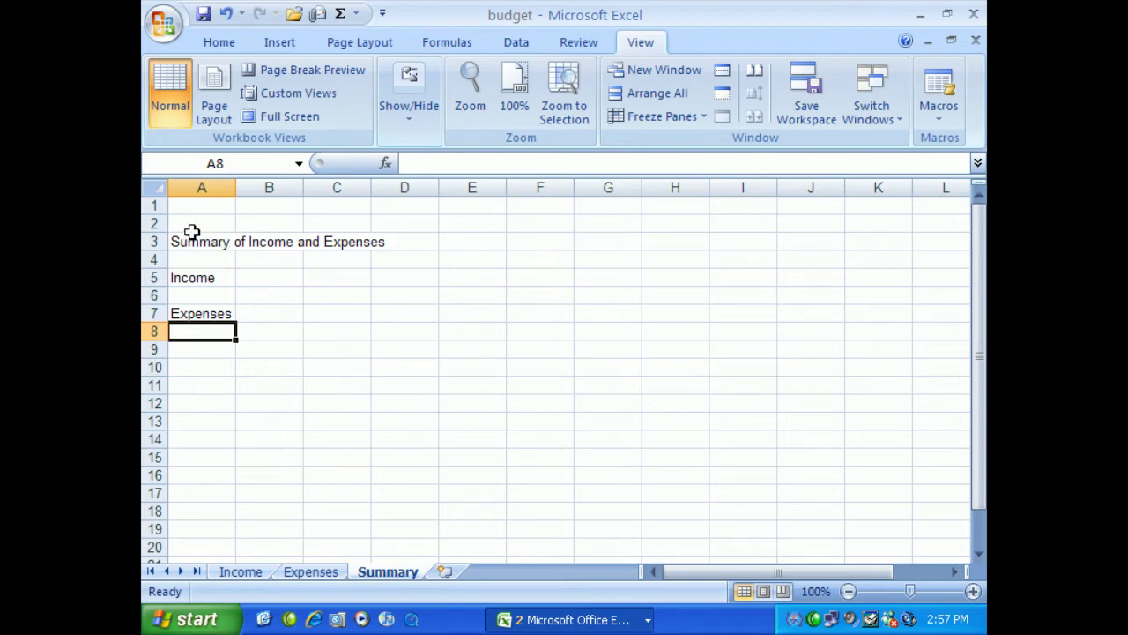
In Summary B5, enter =SUM(Income!C10:N10) to total the Income sheet's monthly totals.
left_click(279, 279)
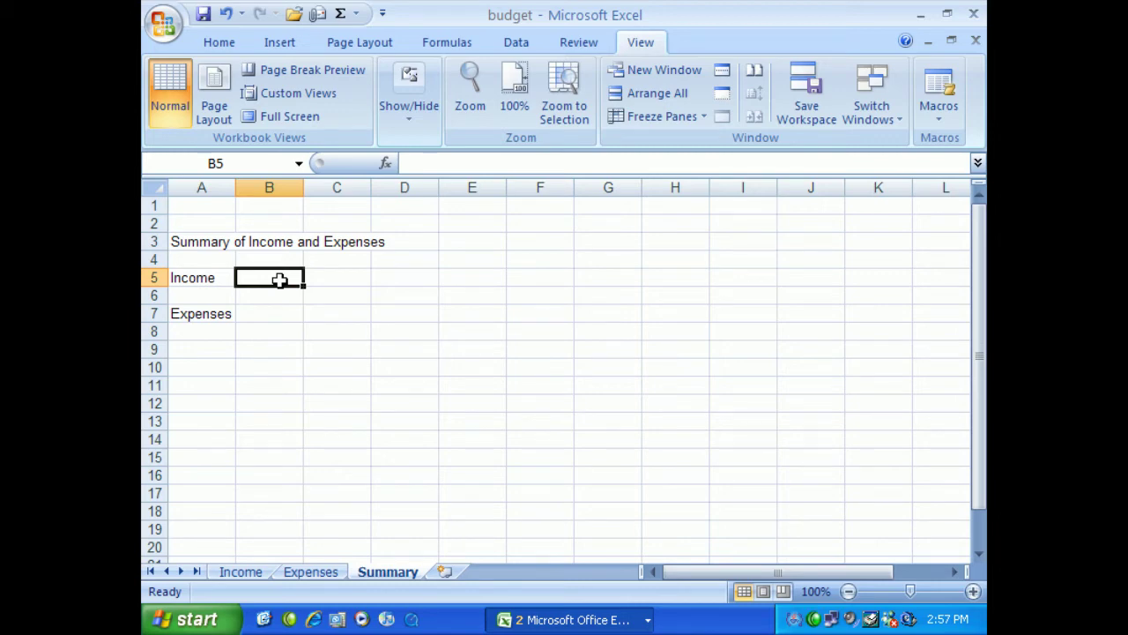
type("=sum(")
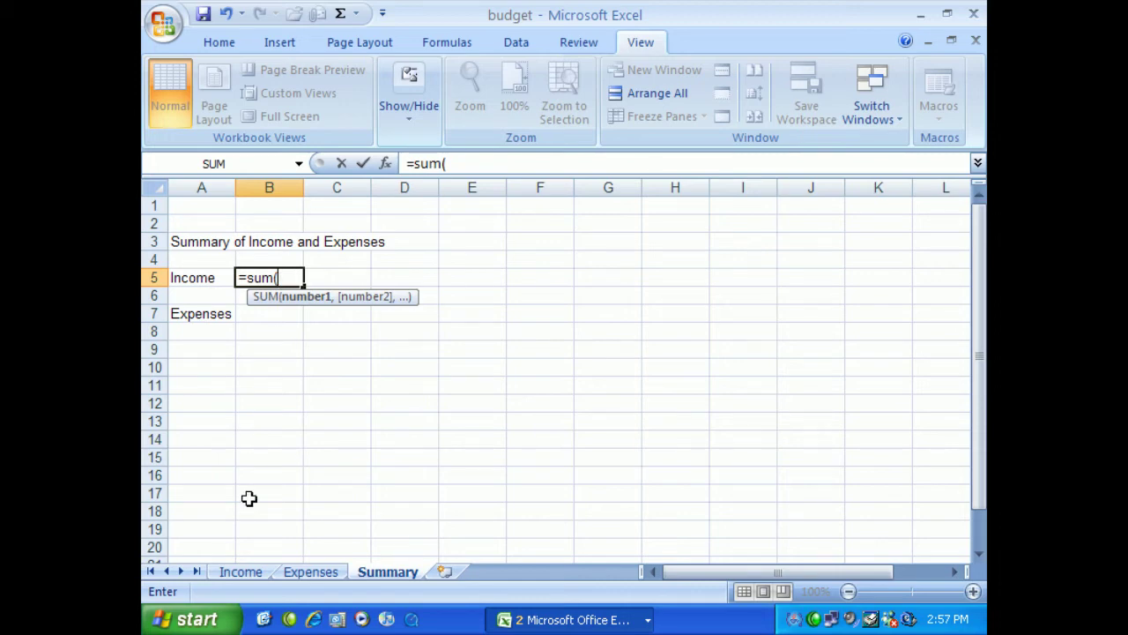
left_click(254, 578)
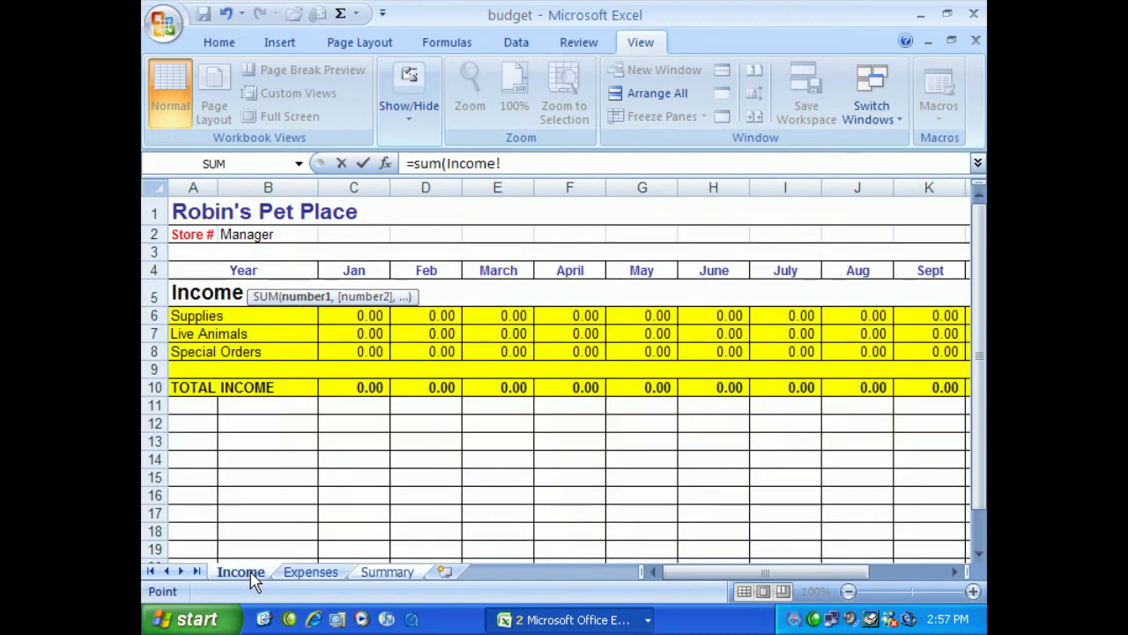
left_click(363, 387)
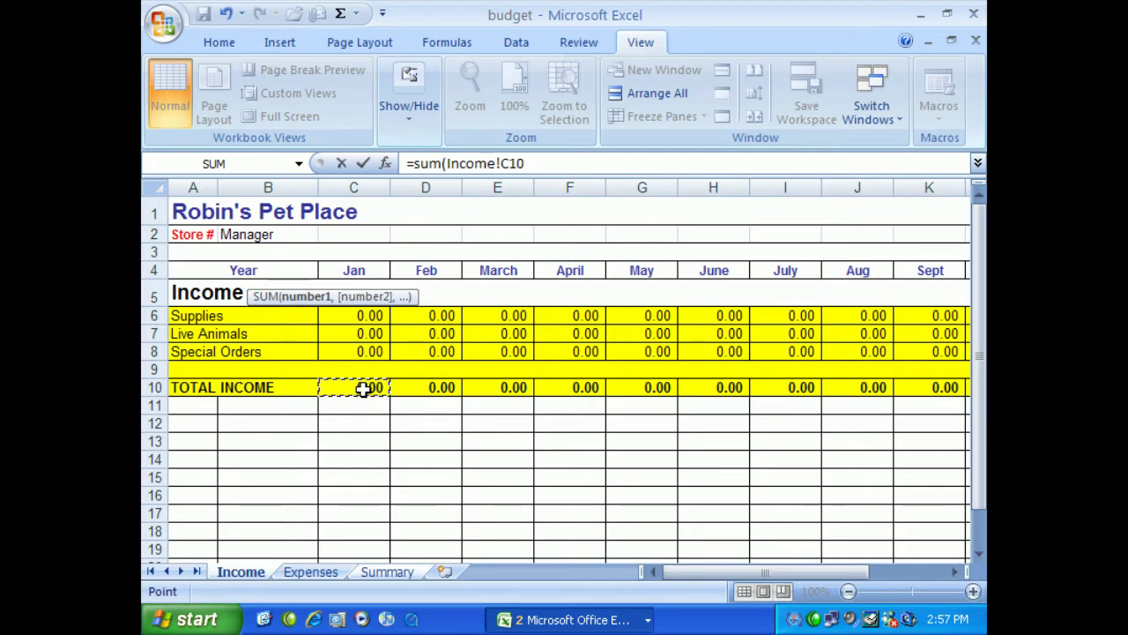
left_click_drag(363, 389, 797, 386)
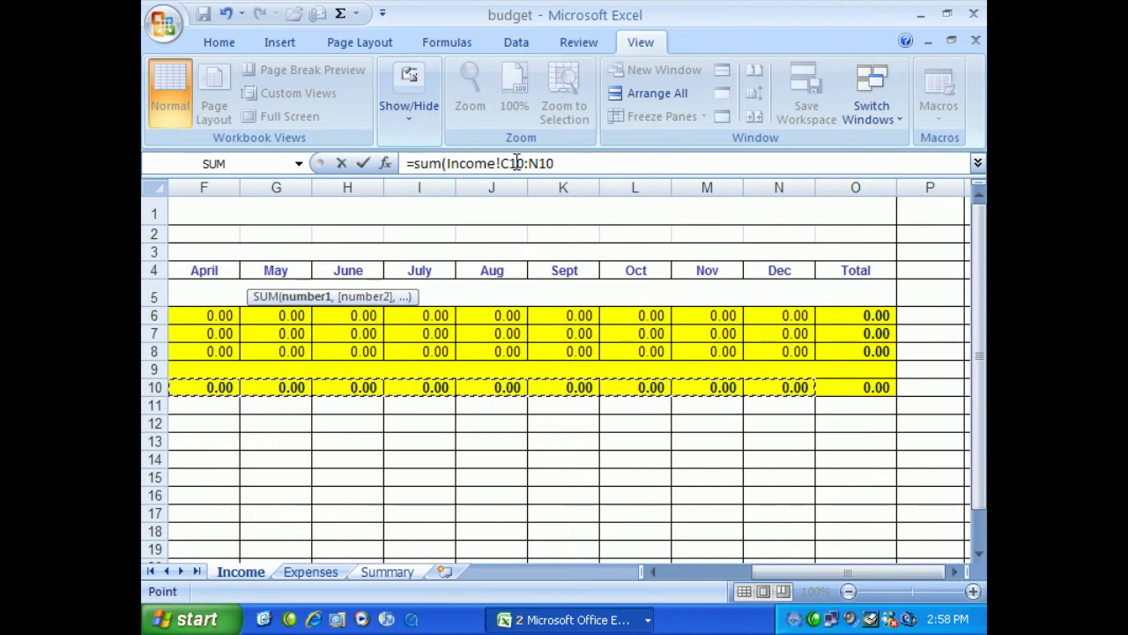
left_click(559, 164)
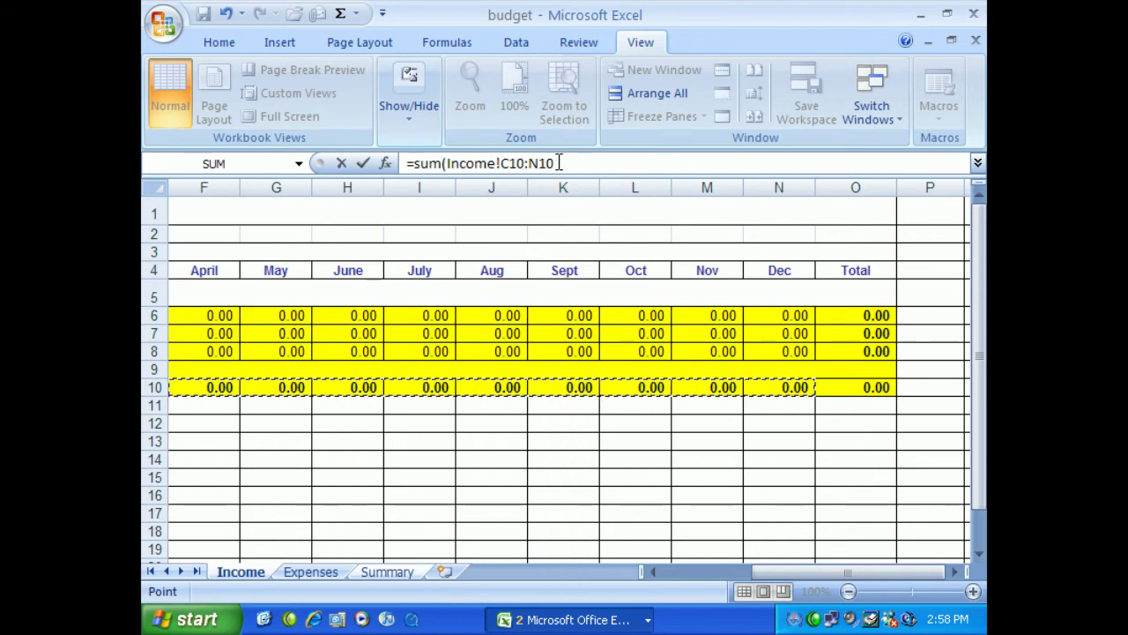
left_click(570, 163)
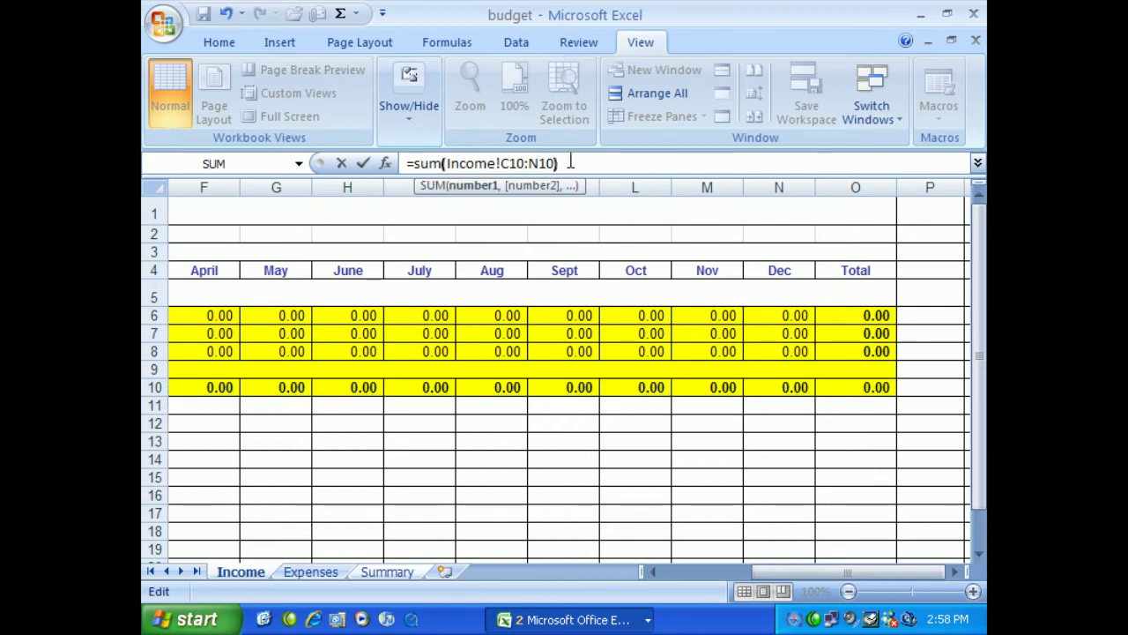
key("Return")
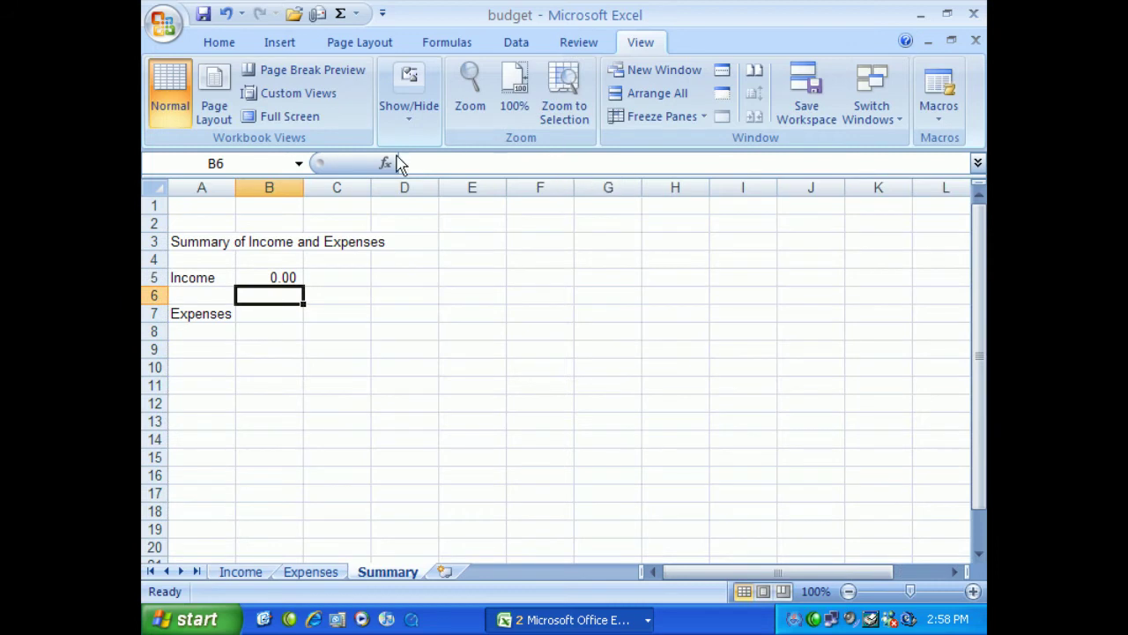
left_click(274, 280)
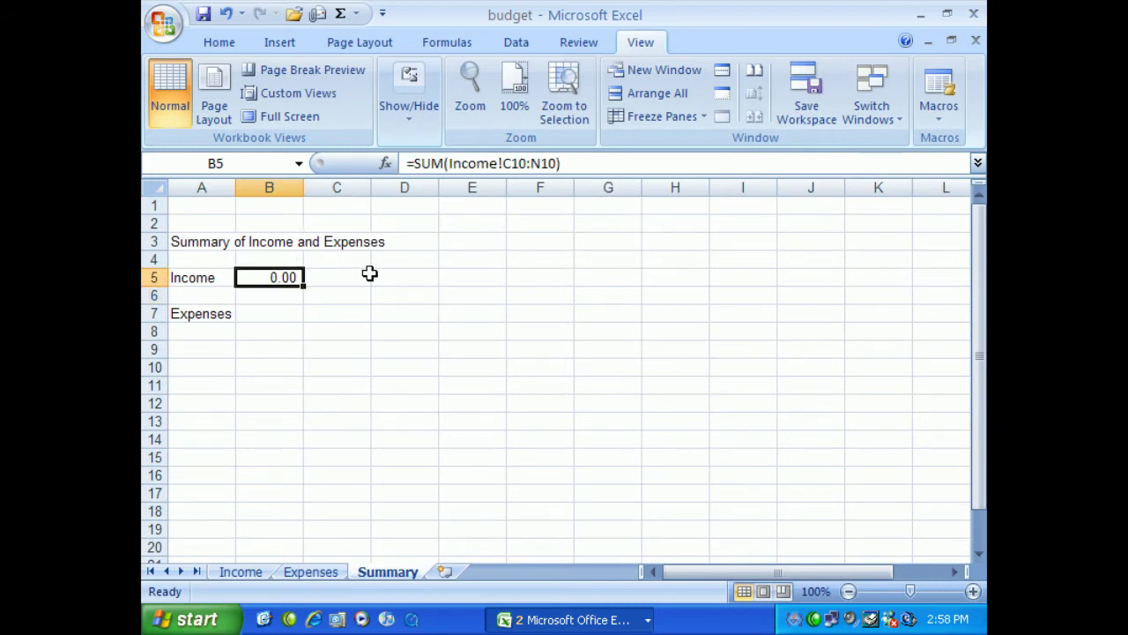
left_click(250, 574)
left_click(290, 314)
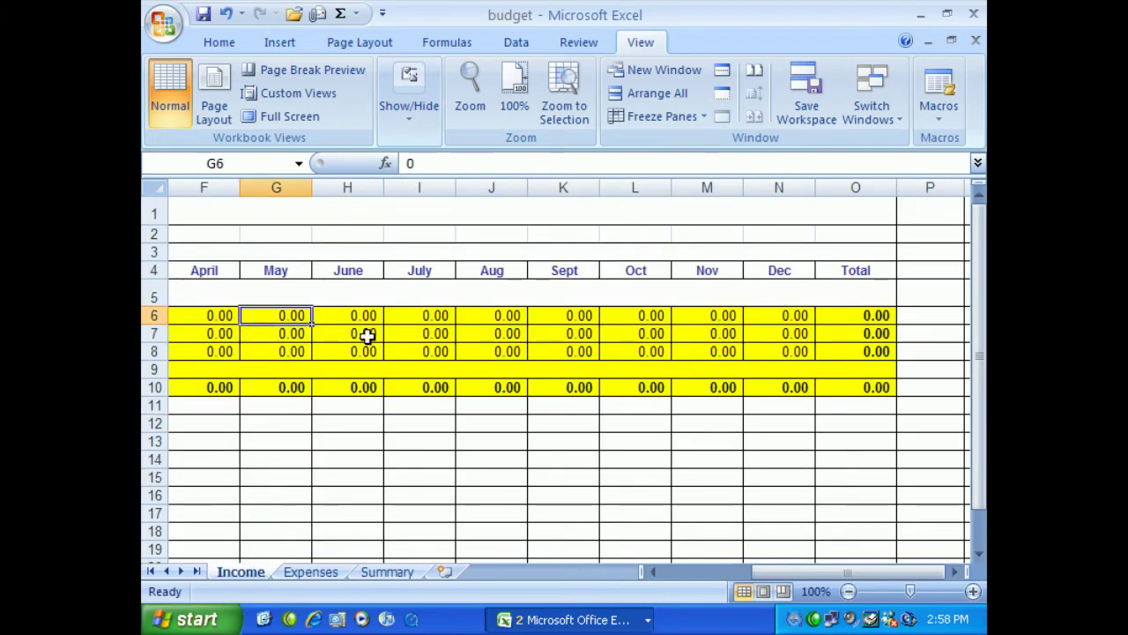
type("5")
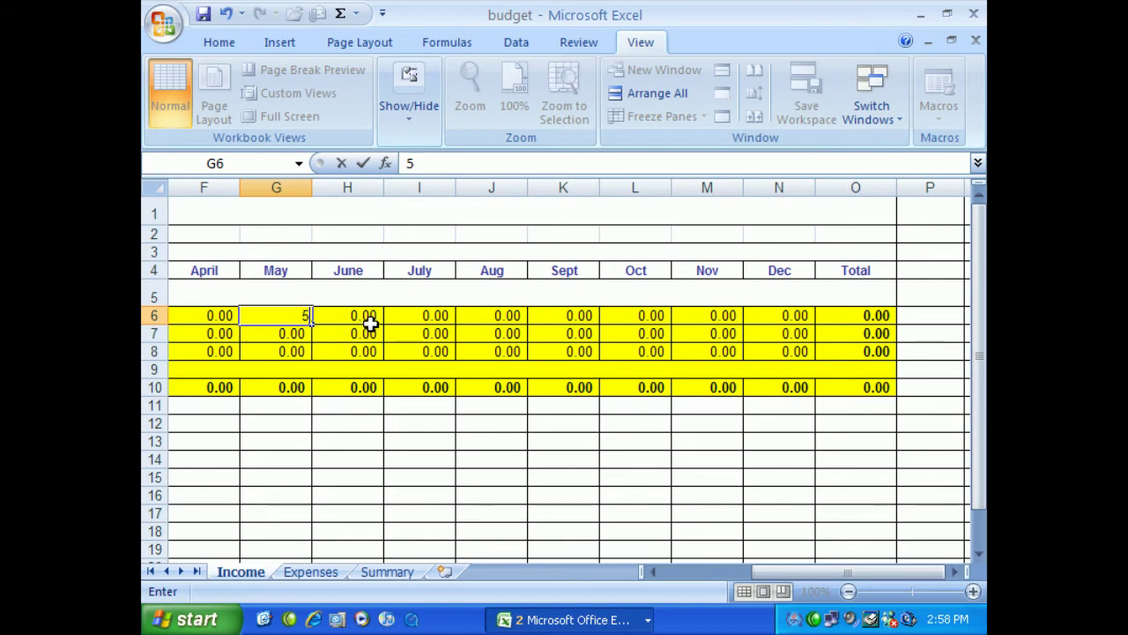
key("Return")
left_click(388, 571)
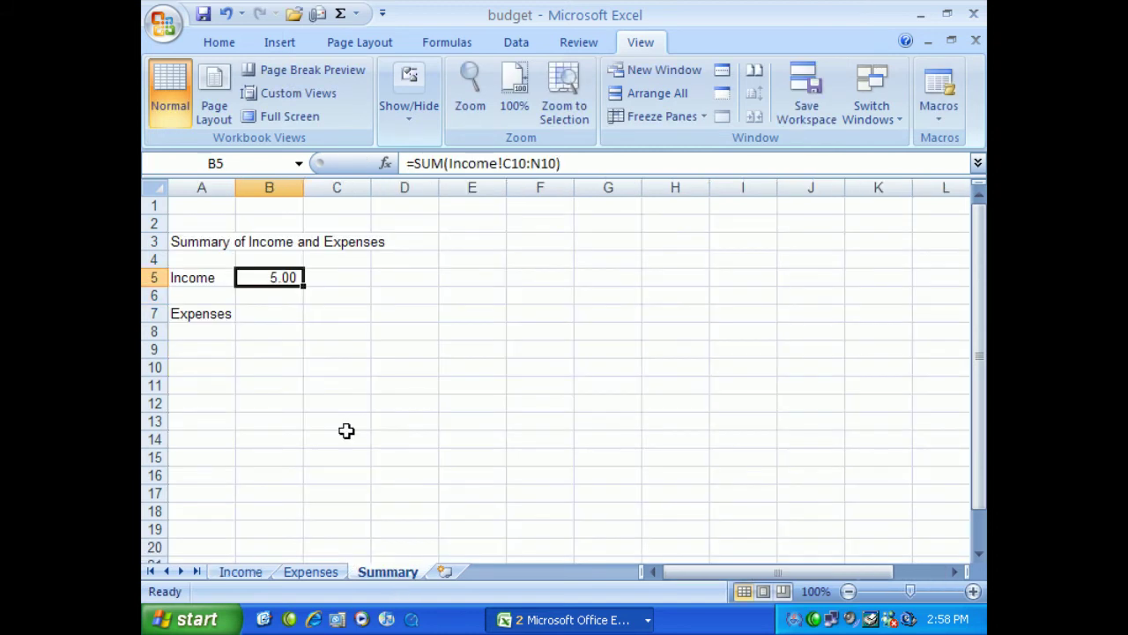
left_click(233, 572)
left_click(280, 318)
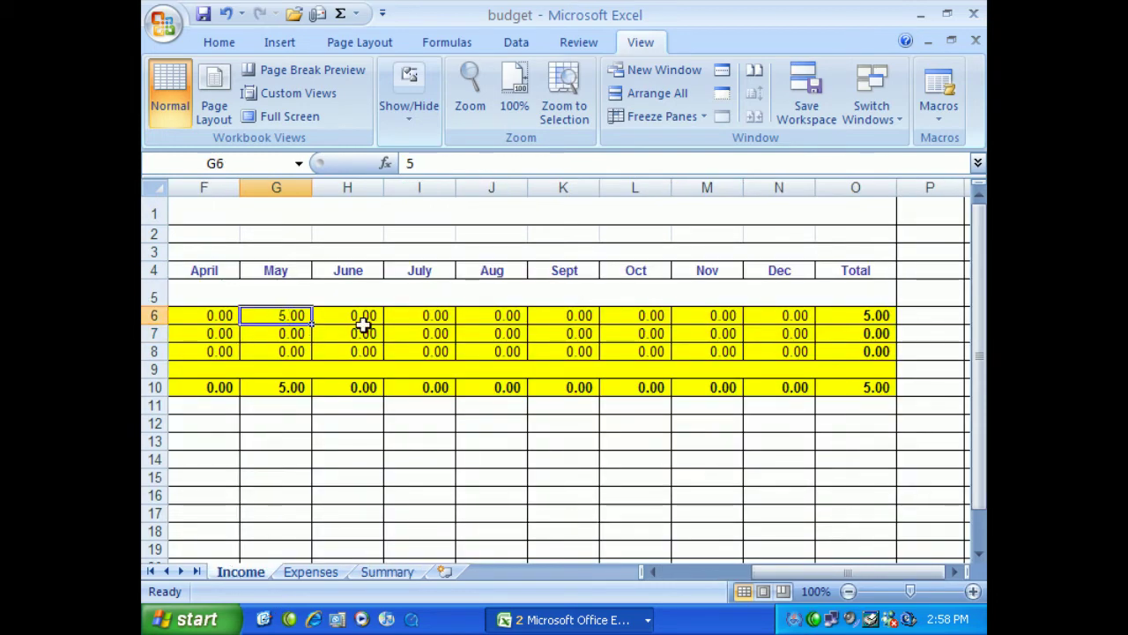
key("Delete")
type("0")
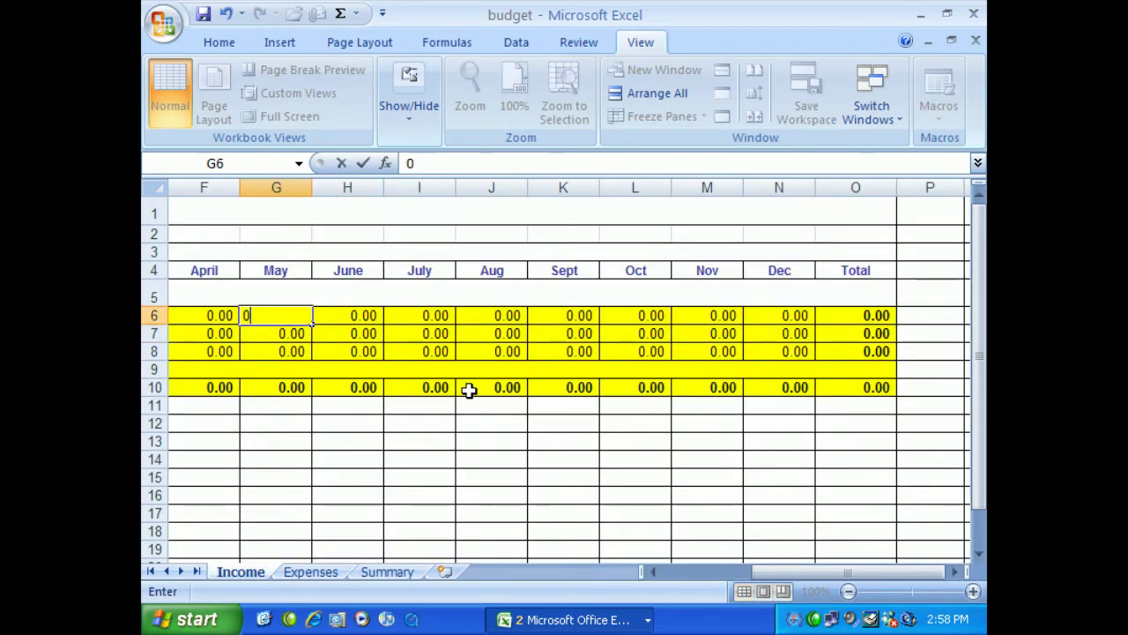
key("Return")
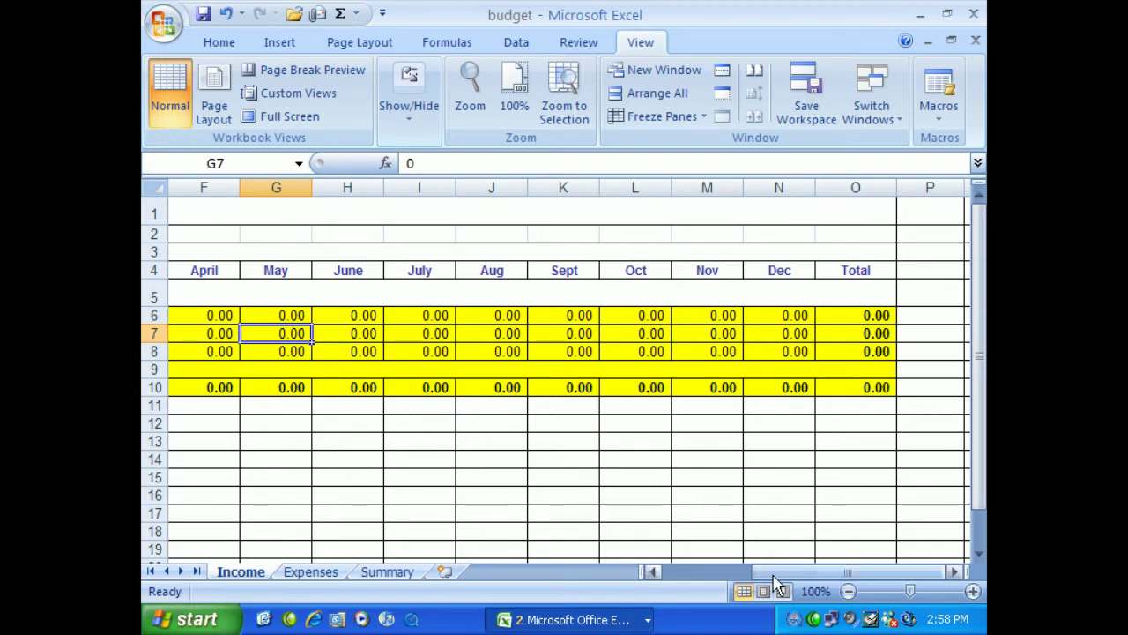
left_click_drag(783, 582, 667, 581)
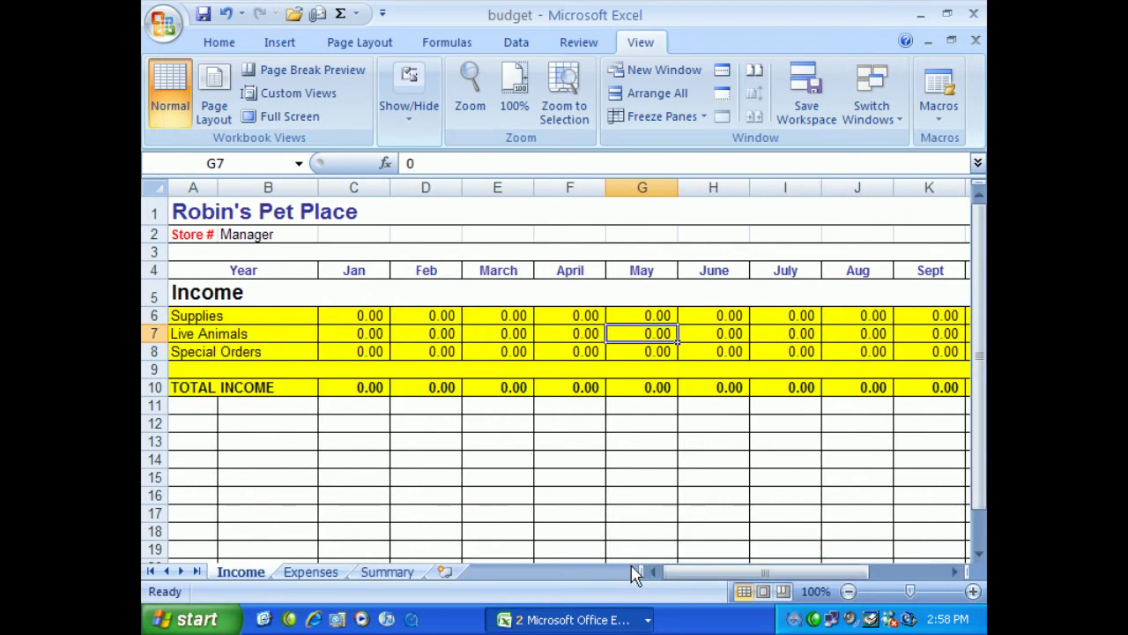
left_click(397, 572)
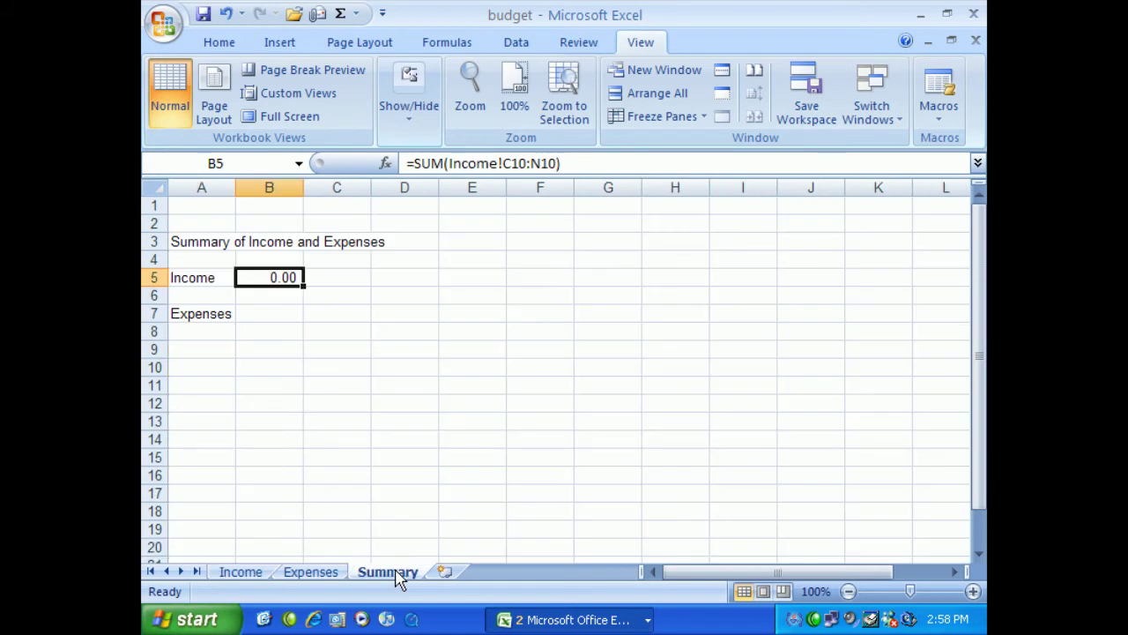
left_click(254, 312)
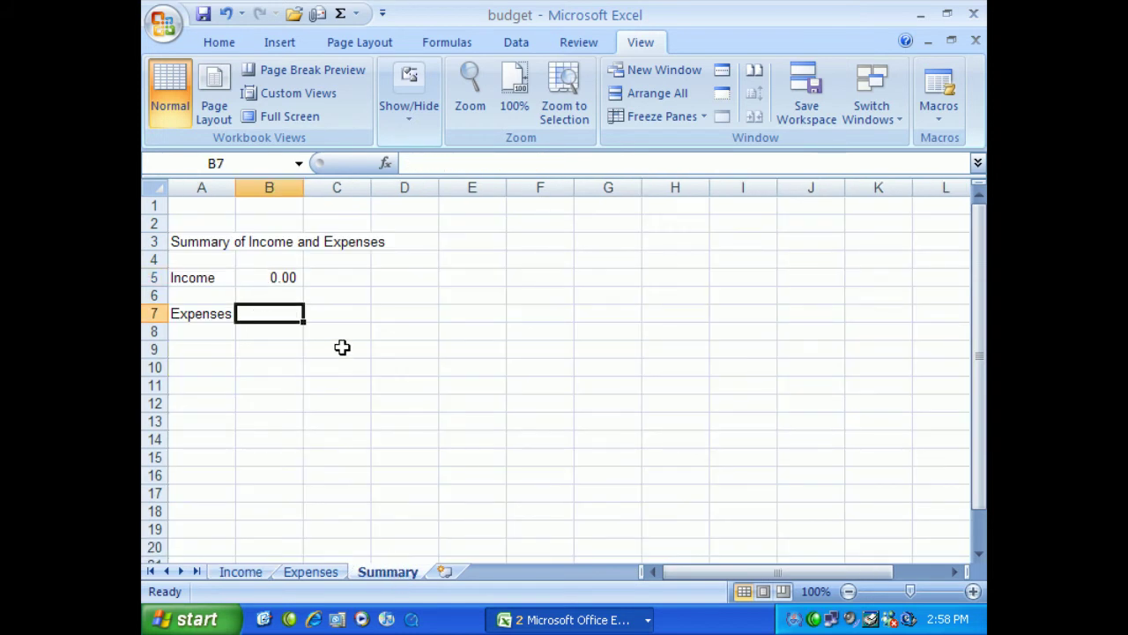
type("=")
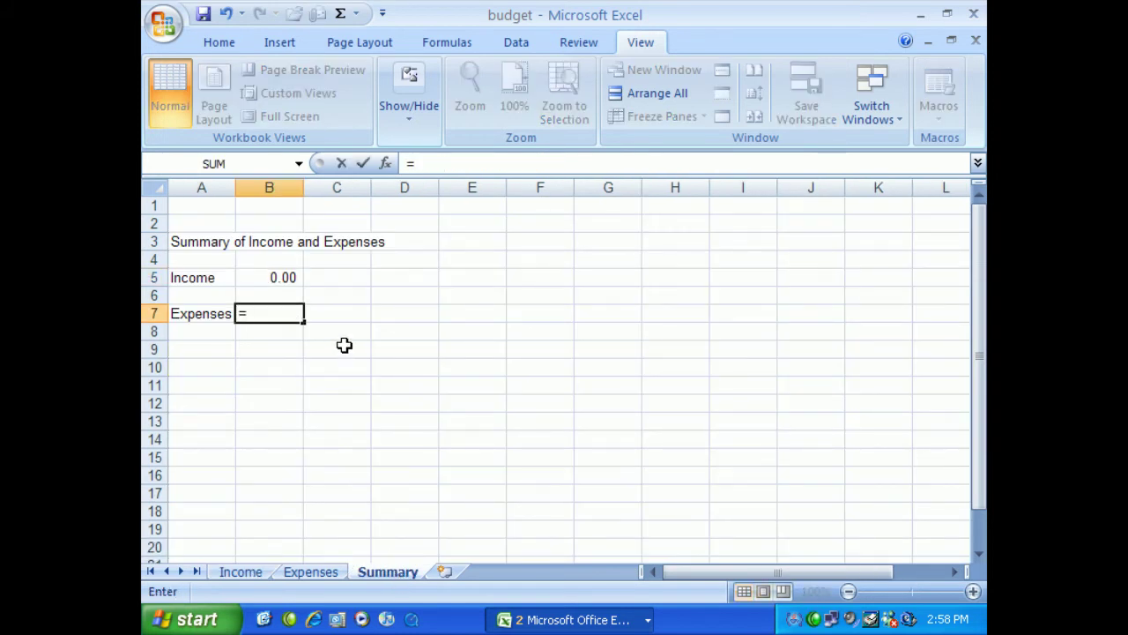
type("sum(")
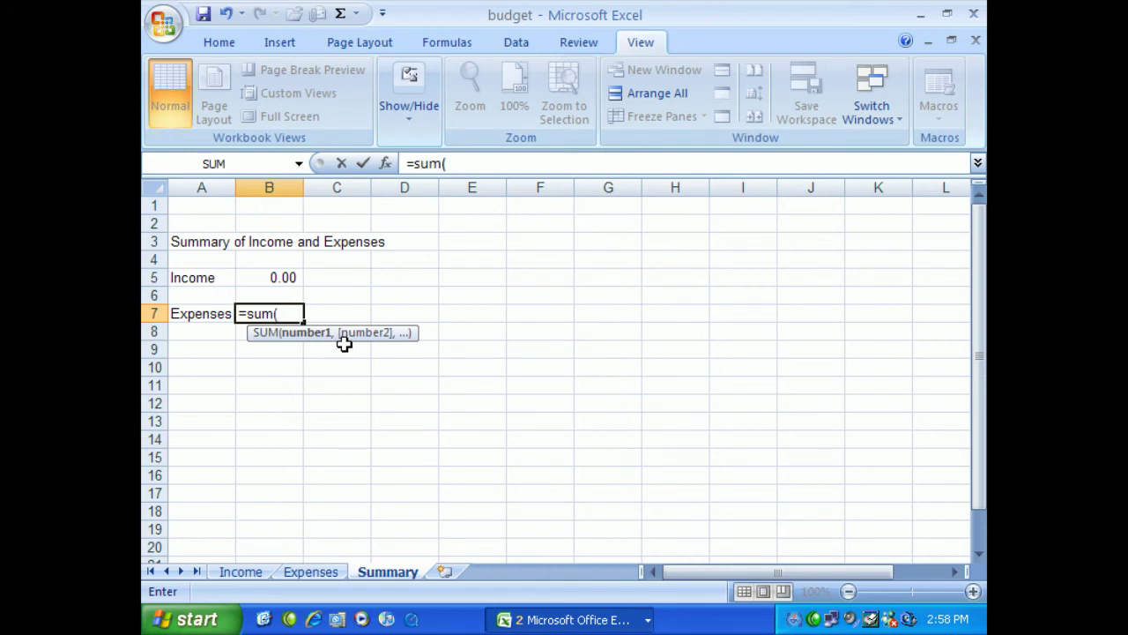
Complete B7's formula as =SUM(Expenses!C33:N33), totalling the monthly TOTAL EXPENSES row.
left_click(321, 579)
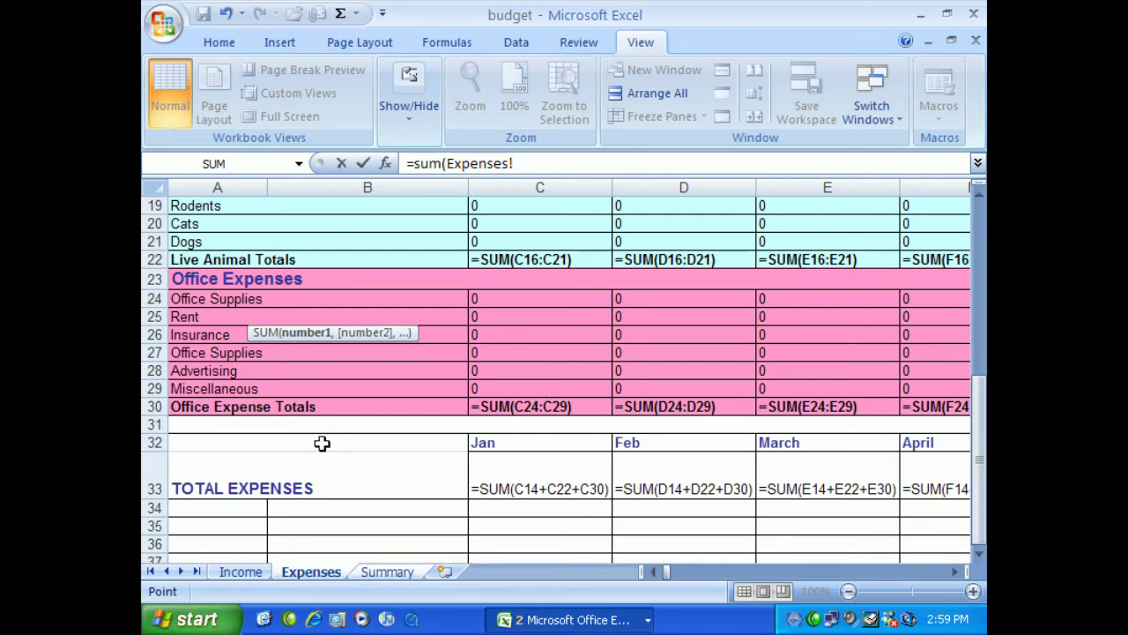
mouse_move(533, 473)
left_mouse_down()
mouse_move(981, 476)
mouse_move(518, 458)
left_mouse_up()
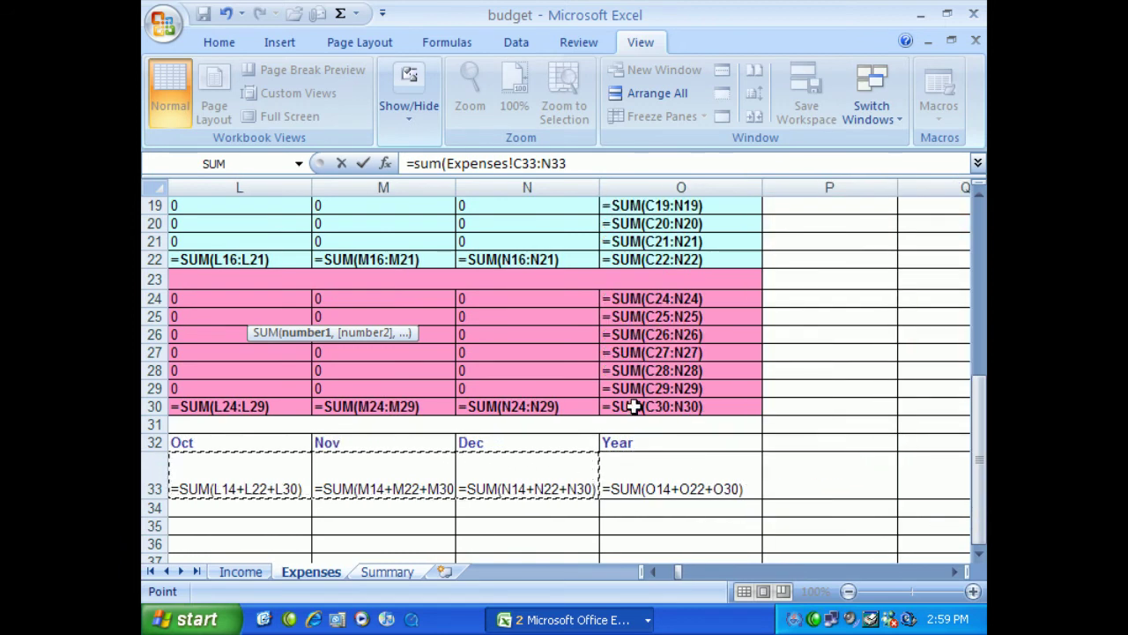
key("Return")
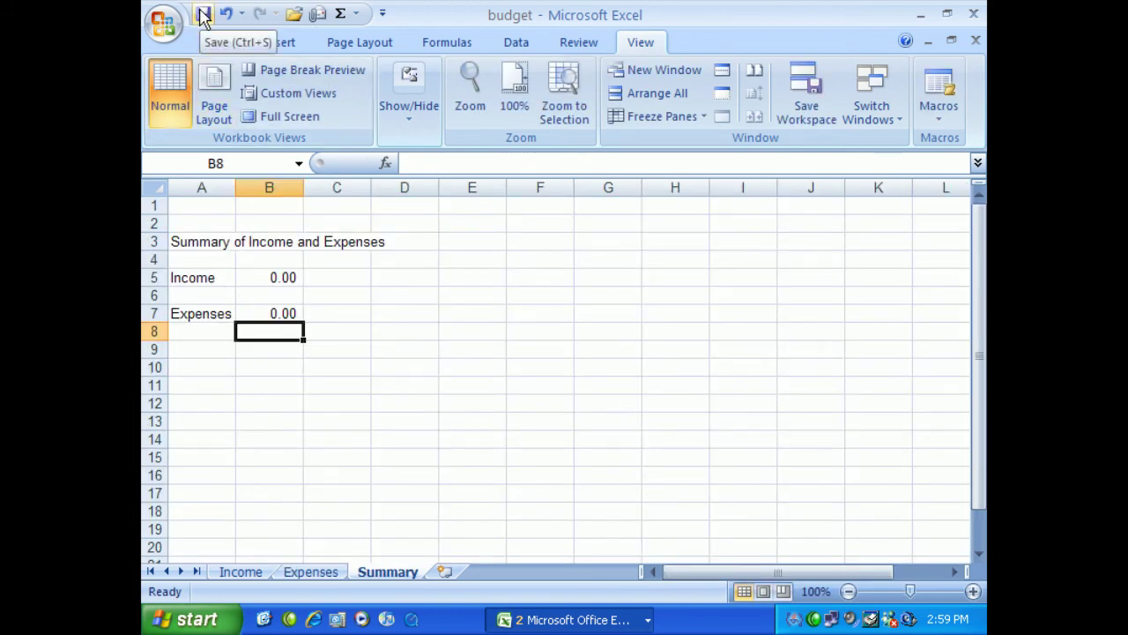
Save the workbook and switch the Expenses sheet to show values instead of formulas.
left_click(202, 15)
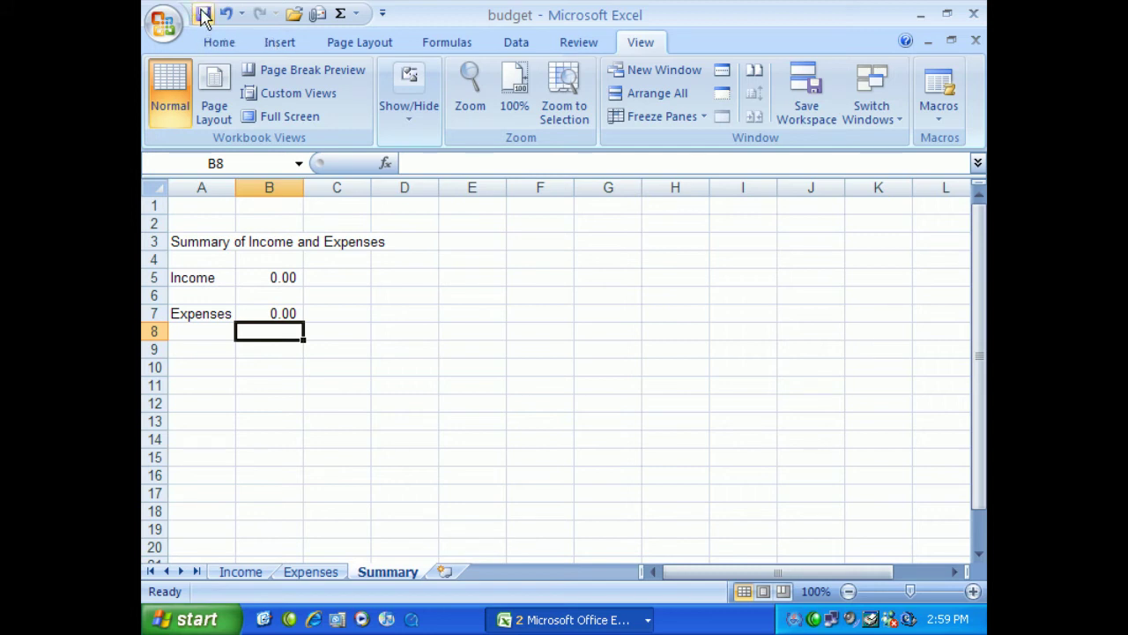
left_click(310, 572)
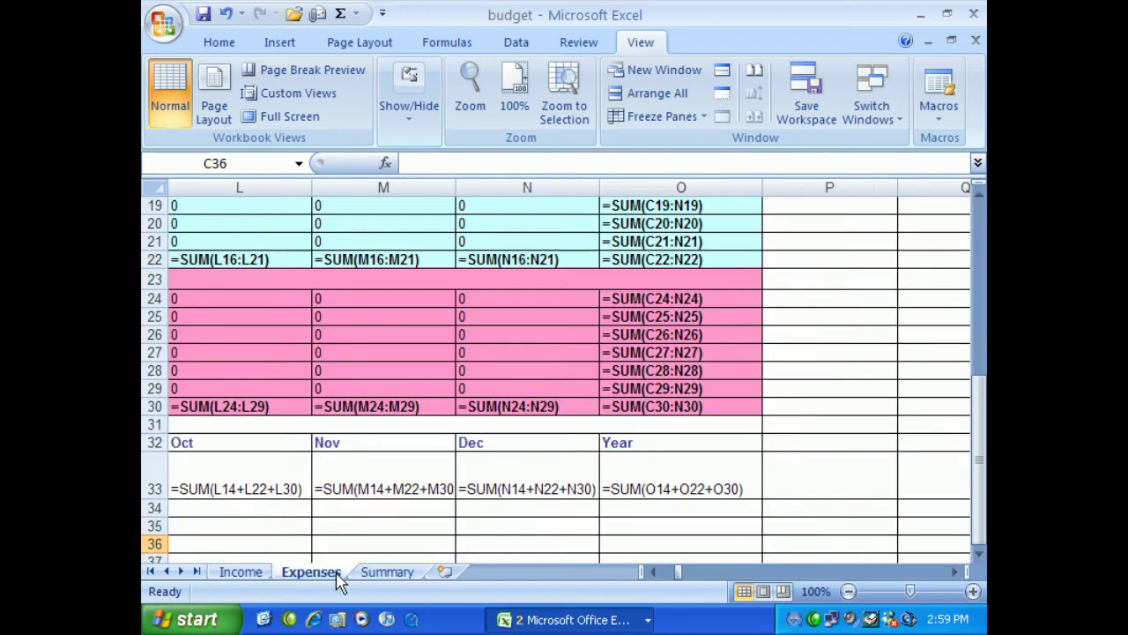
left_click(377, 428)
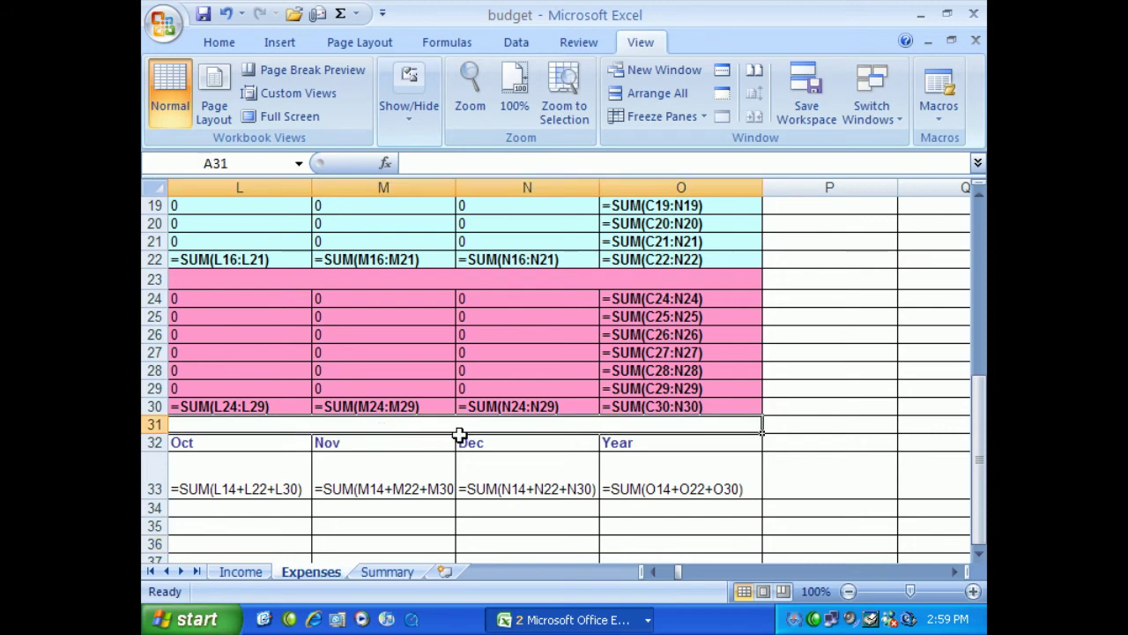
key("ctrl+grave")
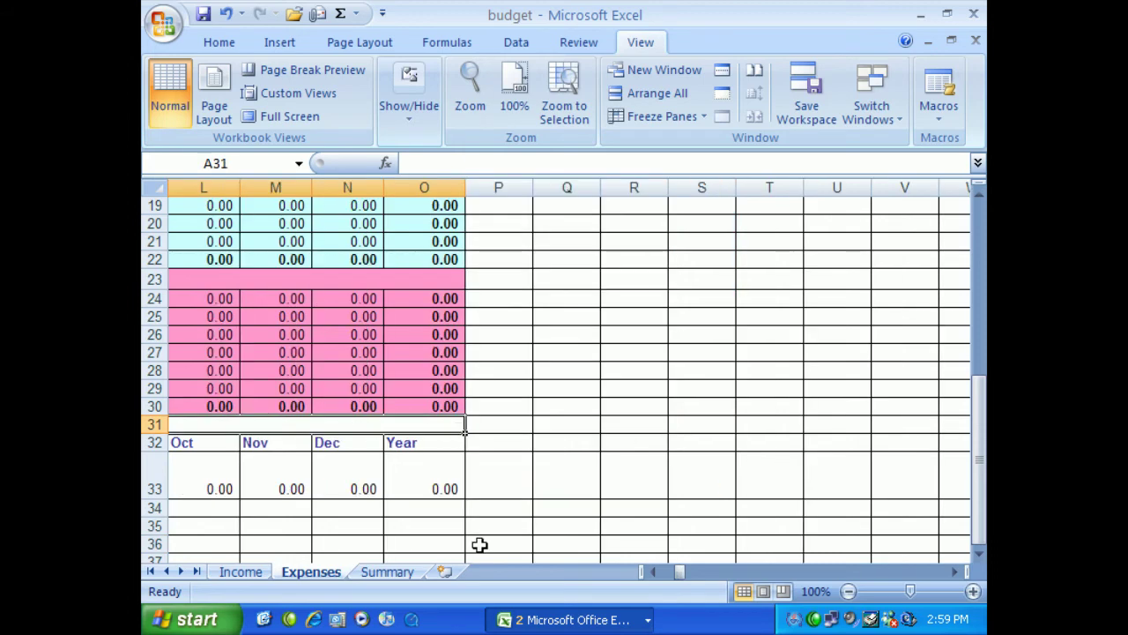
left_click(653, 572)
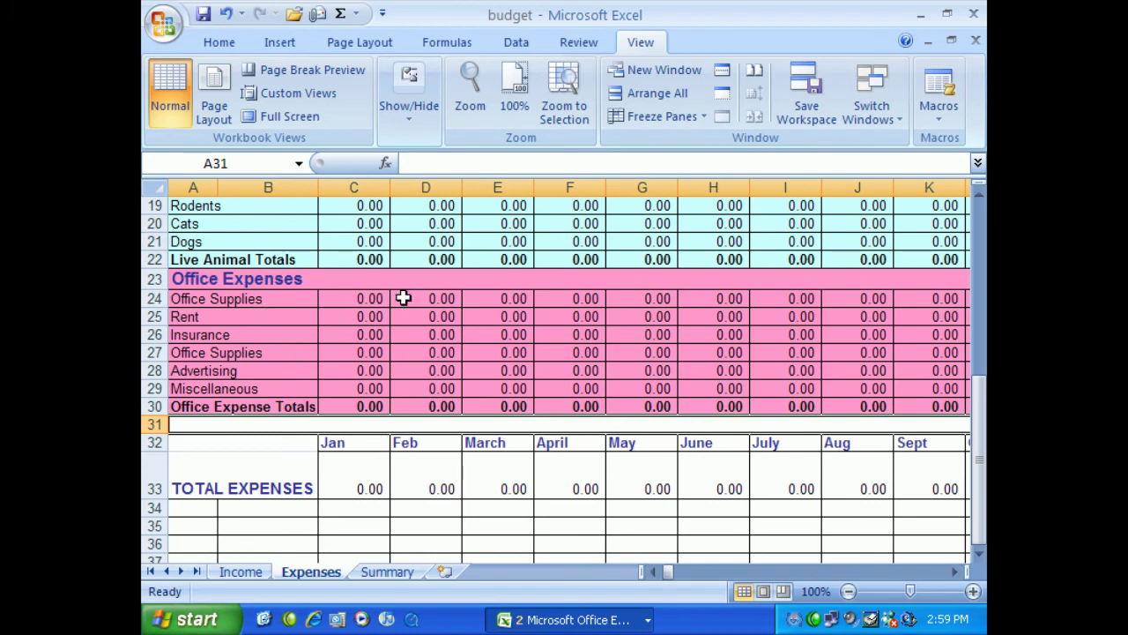
Enter a test value of 5 in Expenses E24 and check Summary B7 shows 5.00.
left_click(498, 299)
type("5")
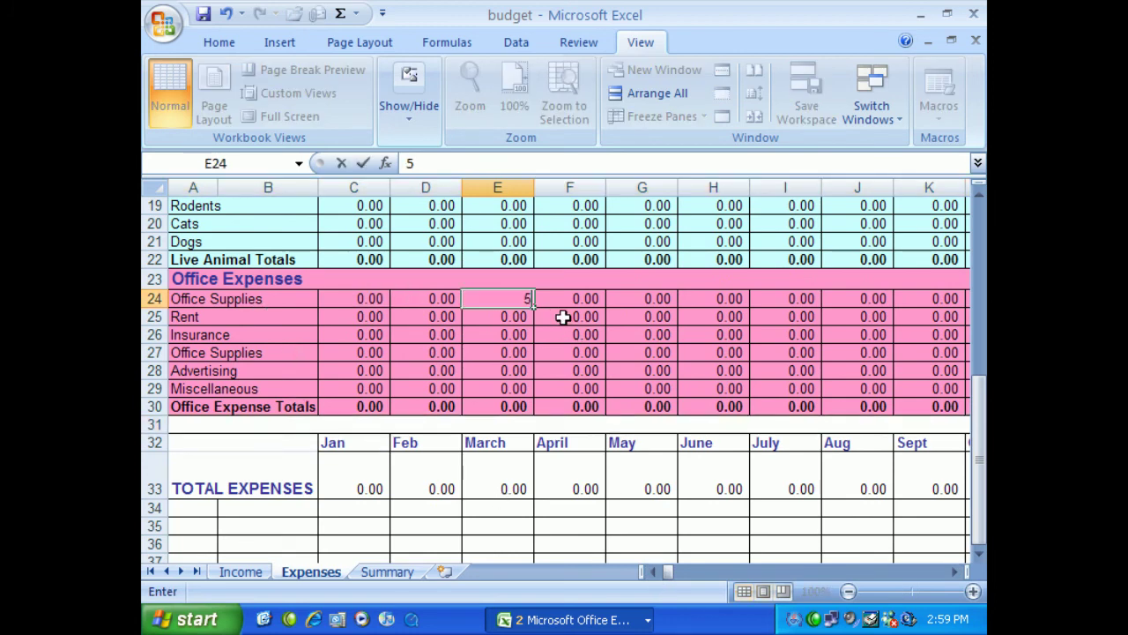
key("Return")
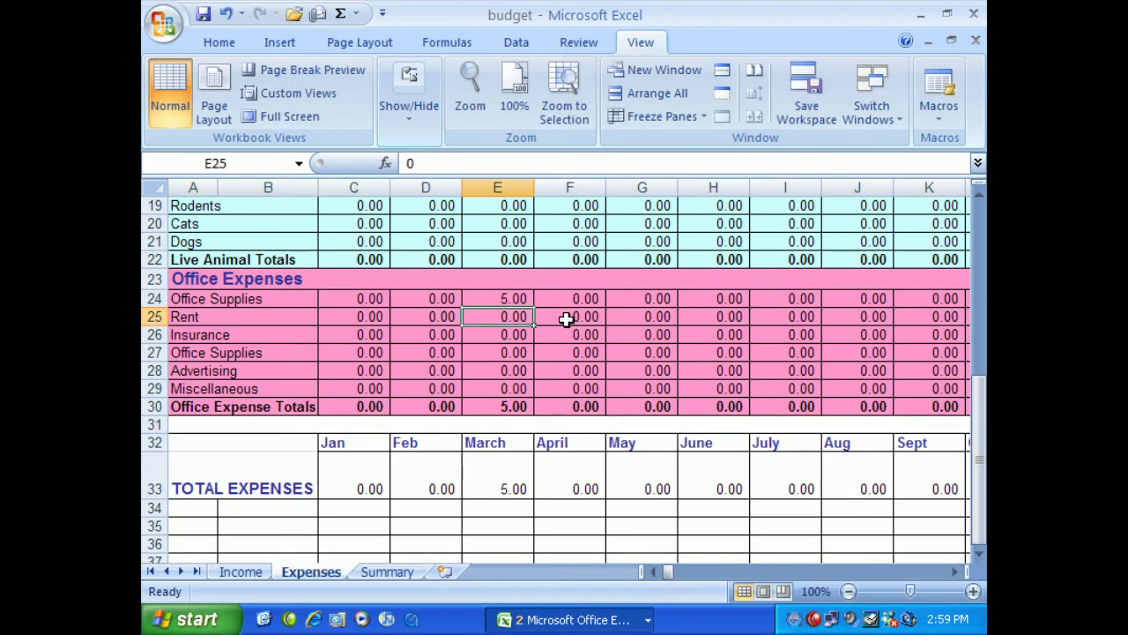
left_click(402, 574)
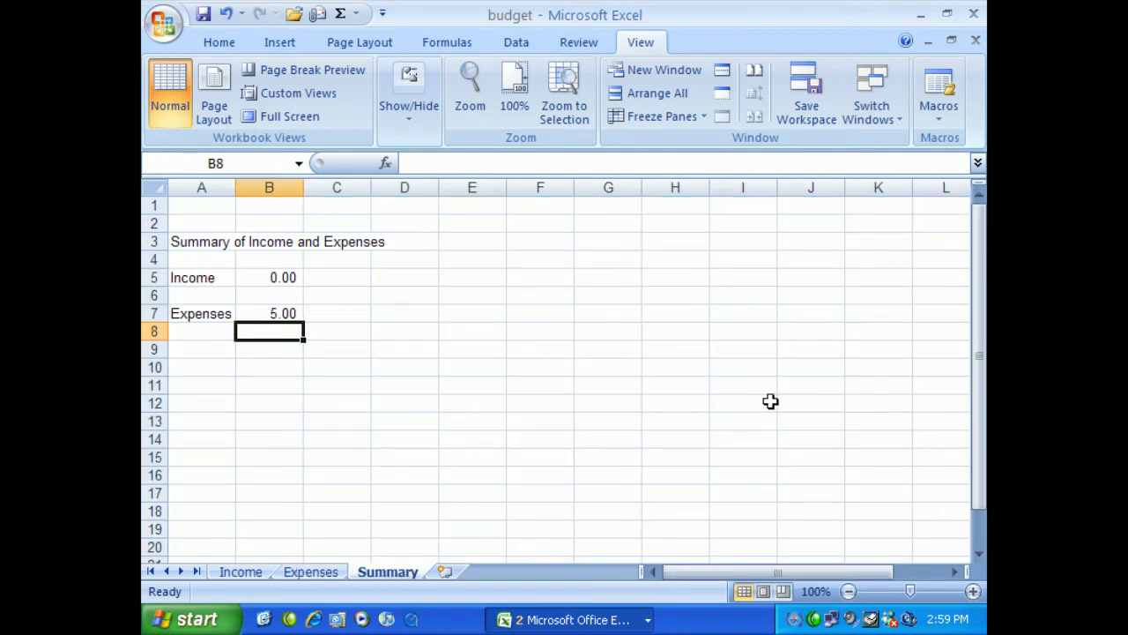
Reset Expenses cell E24 back to 0.
left_click(308, 573)
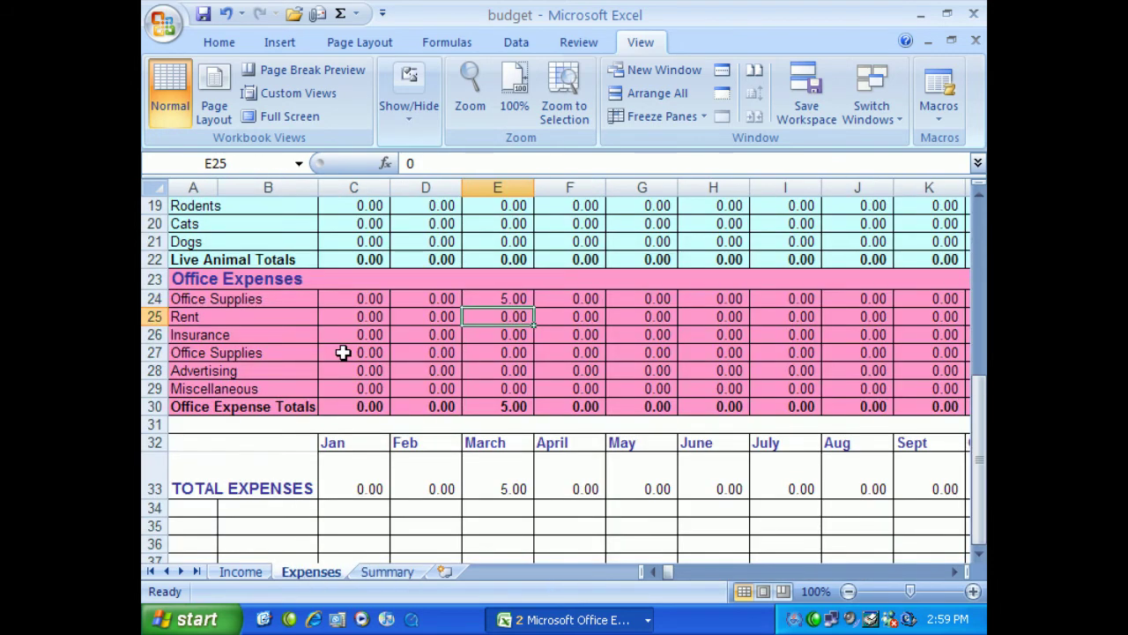
left_click(516, 303)
type("0")
key("Return")
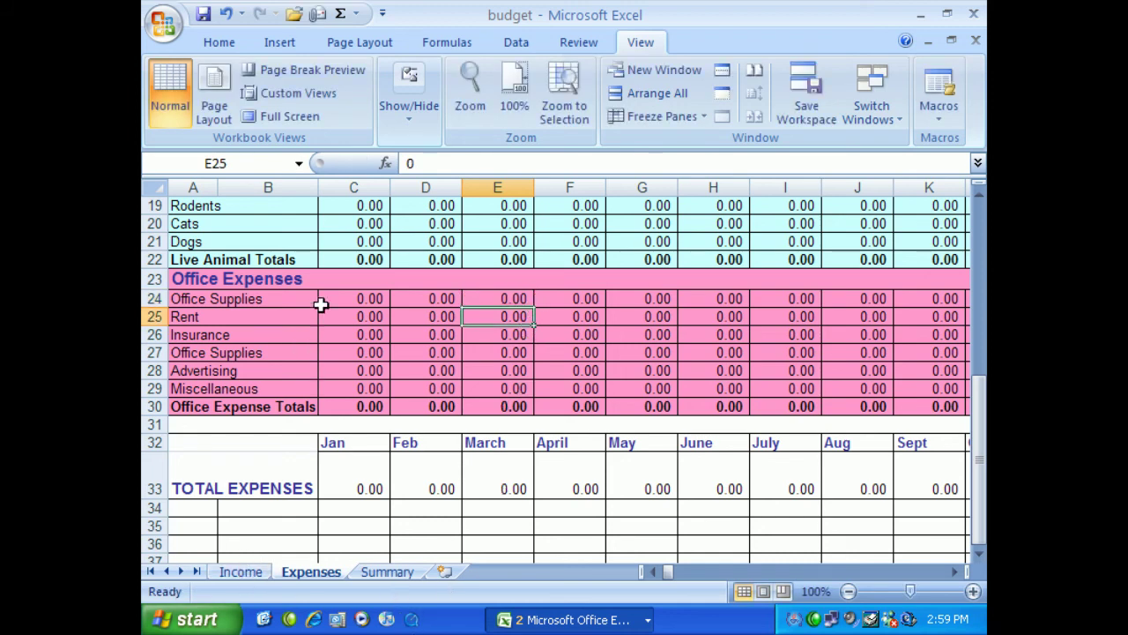
Drag the Summary sheet in front of Income and save the workbook.
left_click_drag(322, 302, 661, 388)
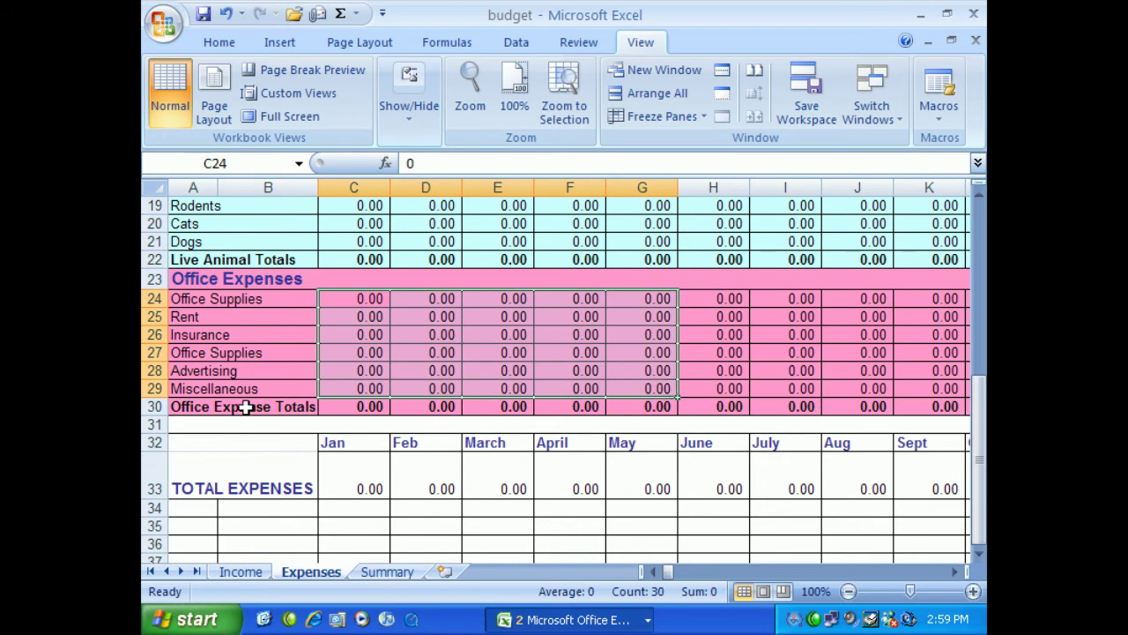
left_click_drag(330, 406, 709, 406)
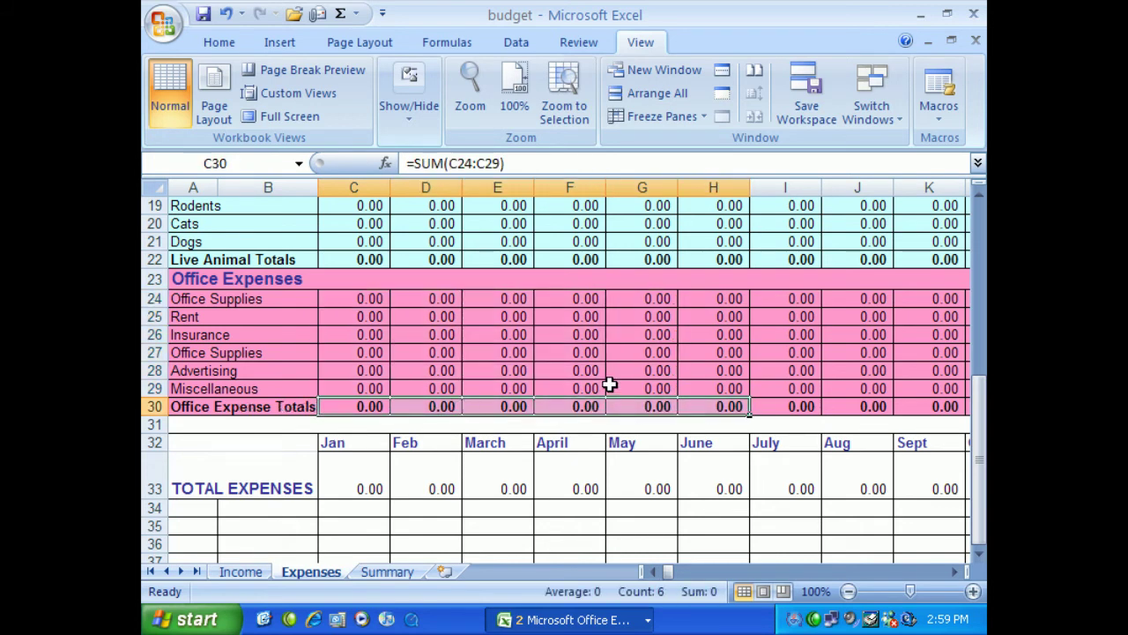
left_click(388, 573)
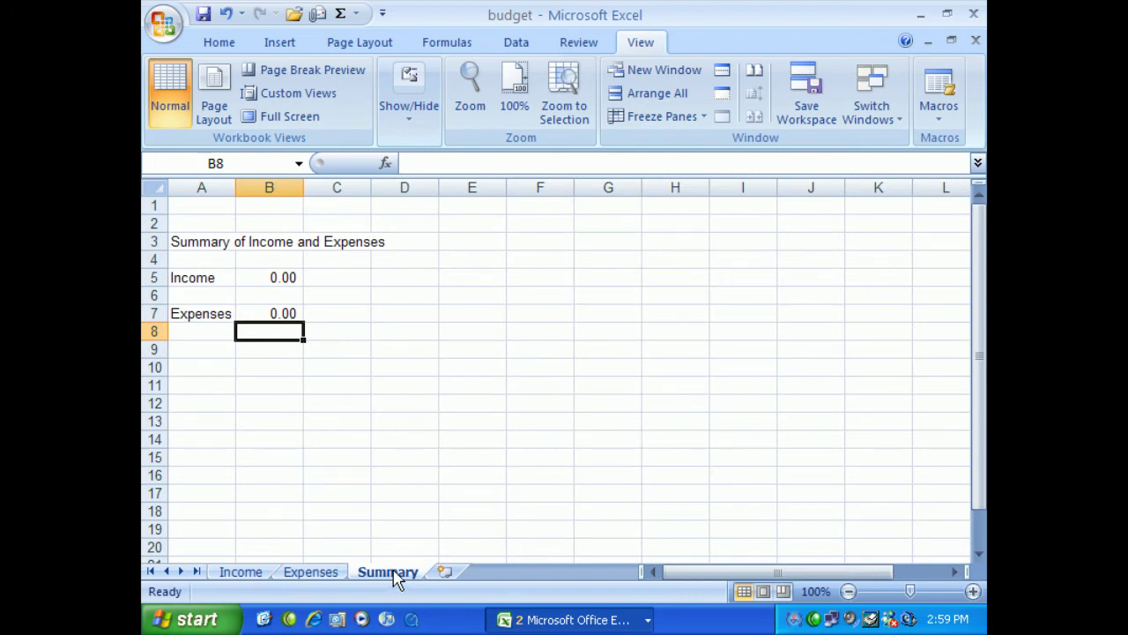
left_click_drag(397, 575, 238, 574)
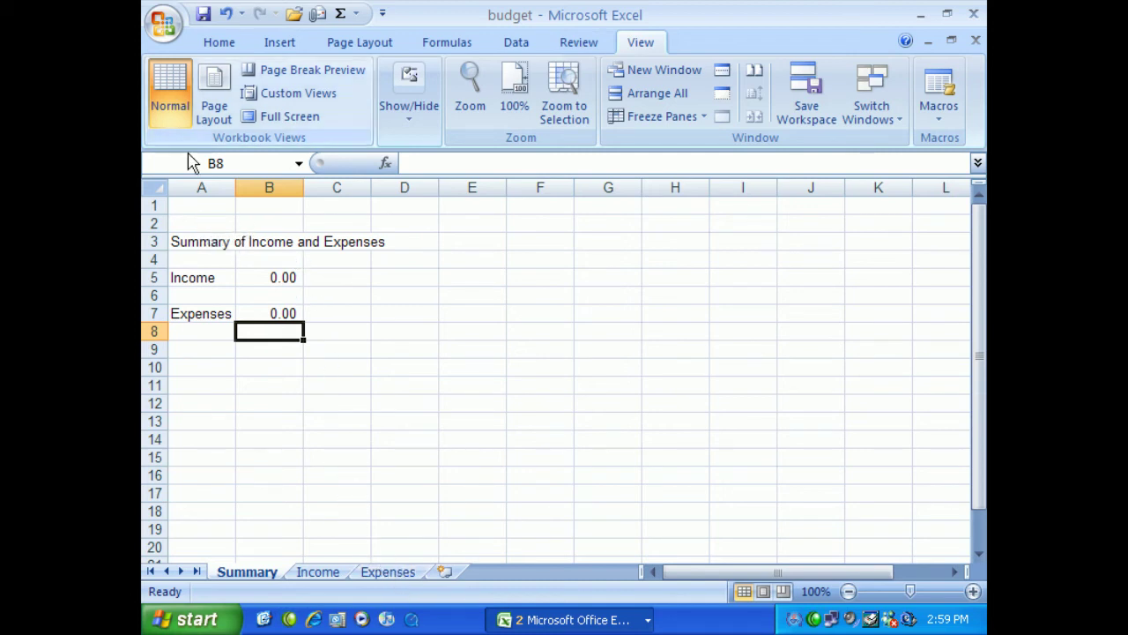
left_click(205, 15)
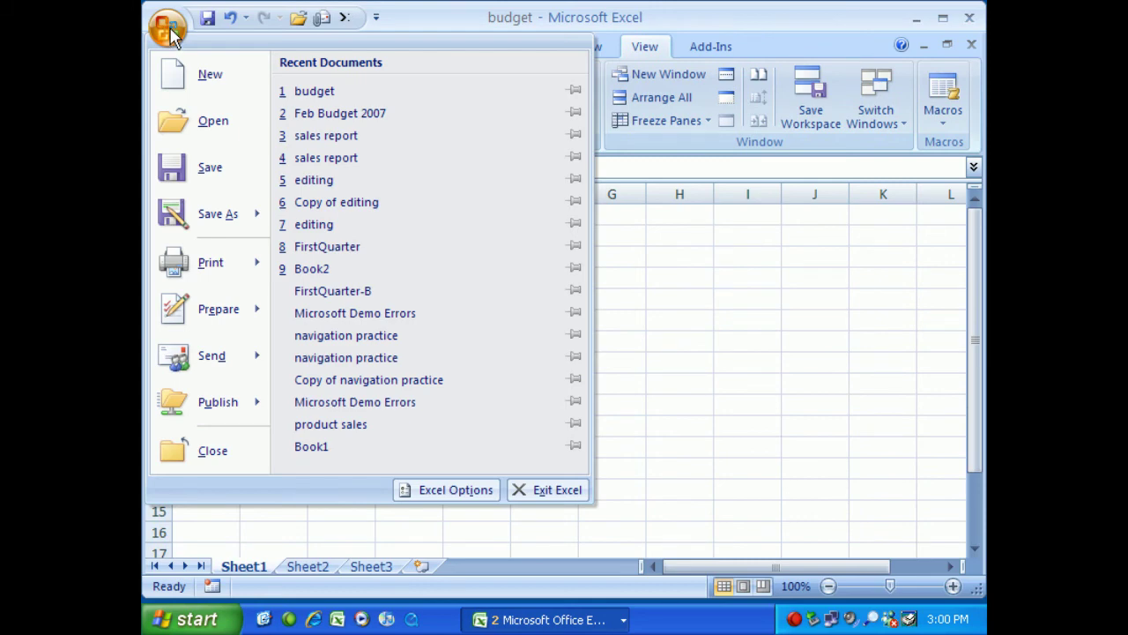
Save the workbook as Excel Template type under the name budget via Save As > Other Formats.
mouse_move(204, 217)
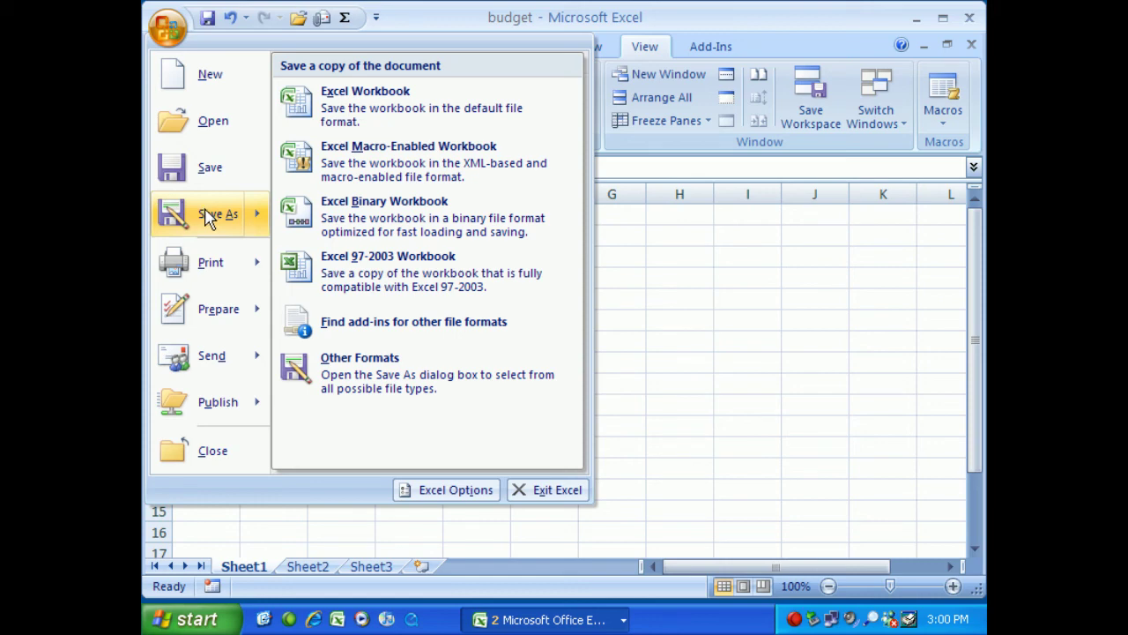
left_click(211, 214)
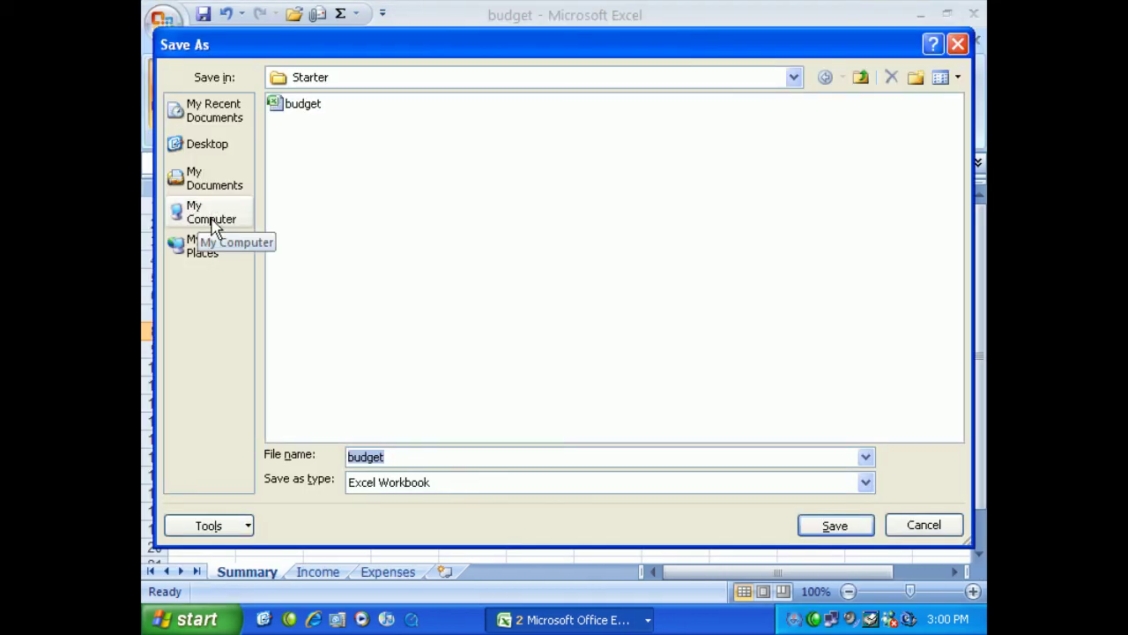
left_click(429, 486)
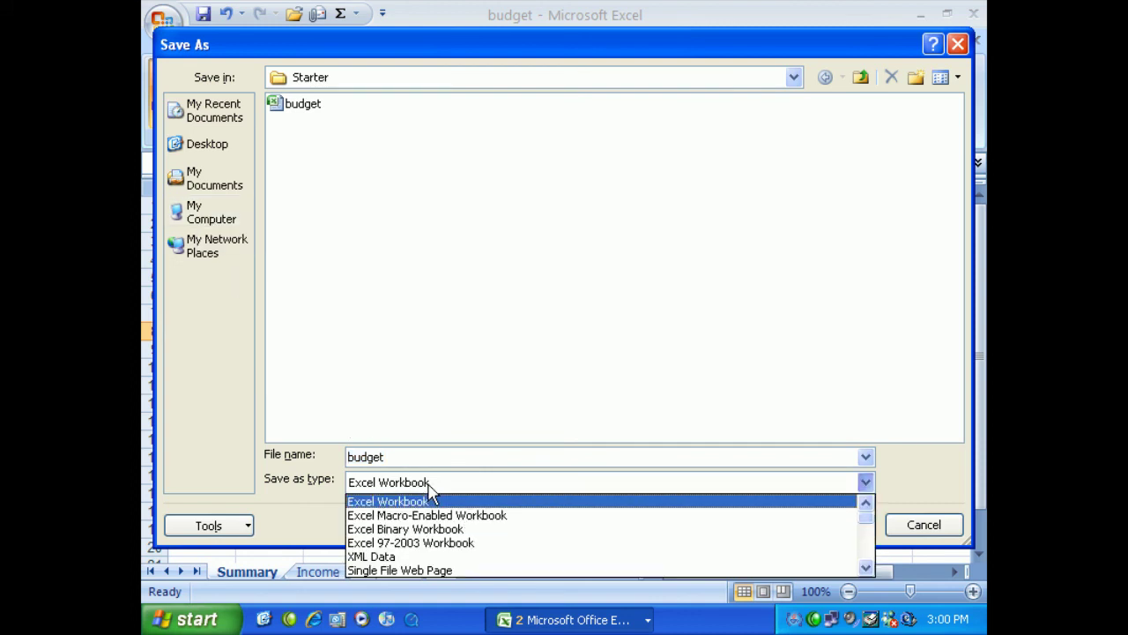
scroll(431, 551, "down", 1)
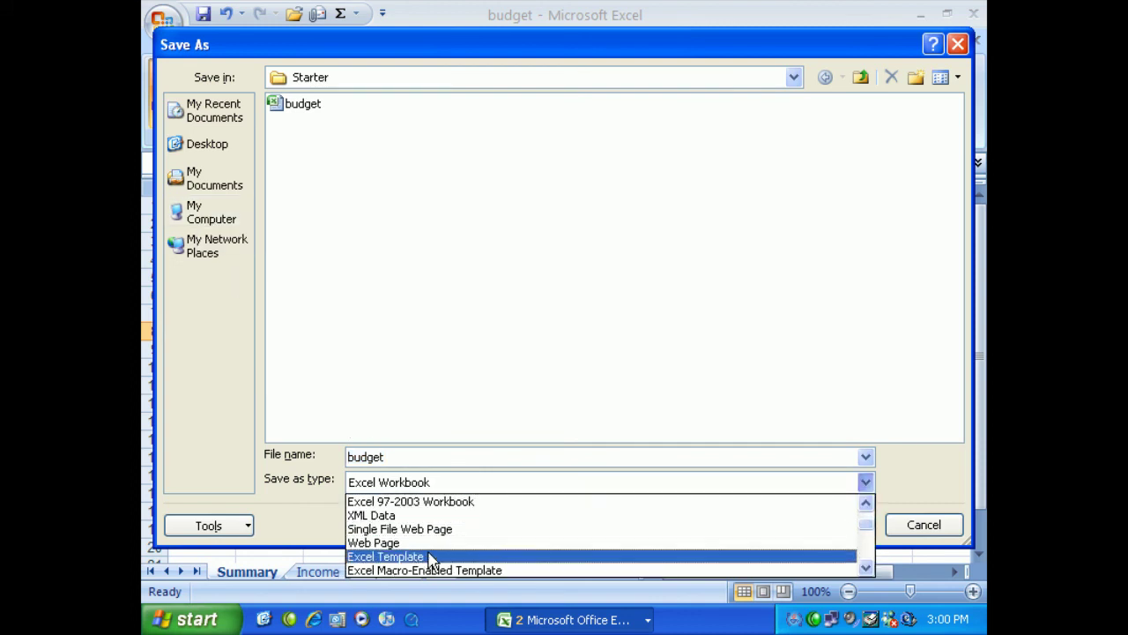
left_click(431, 558)
left_click(419, 458)
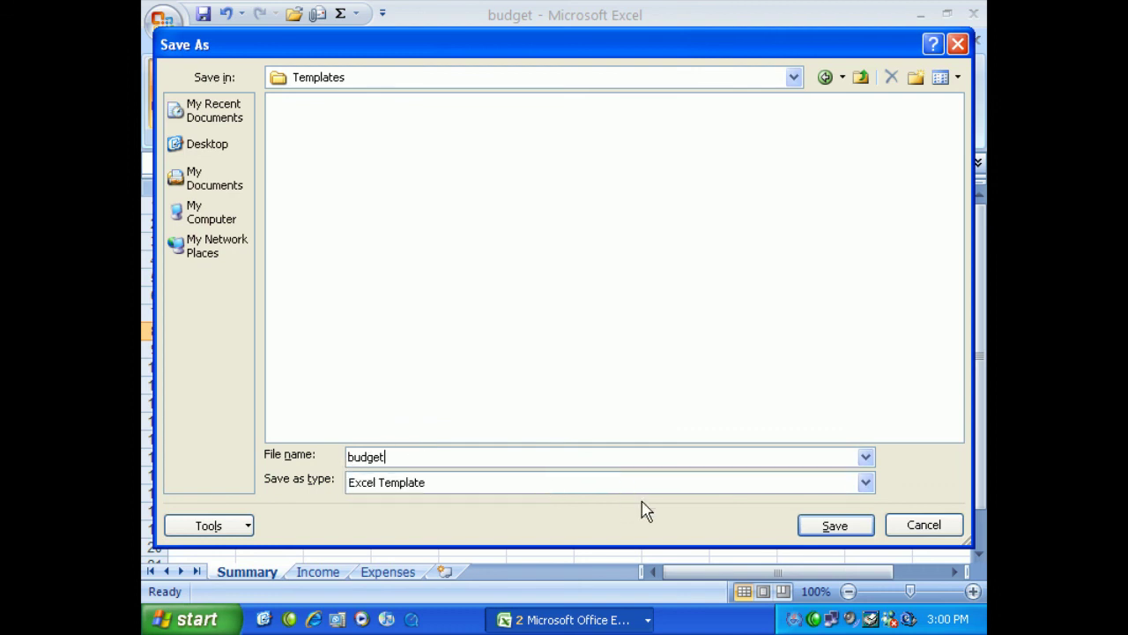
left_click(851, 529)
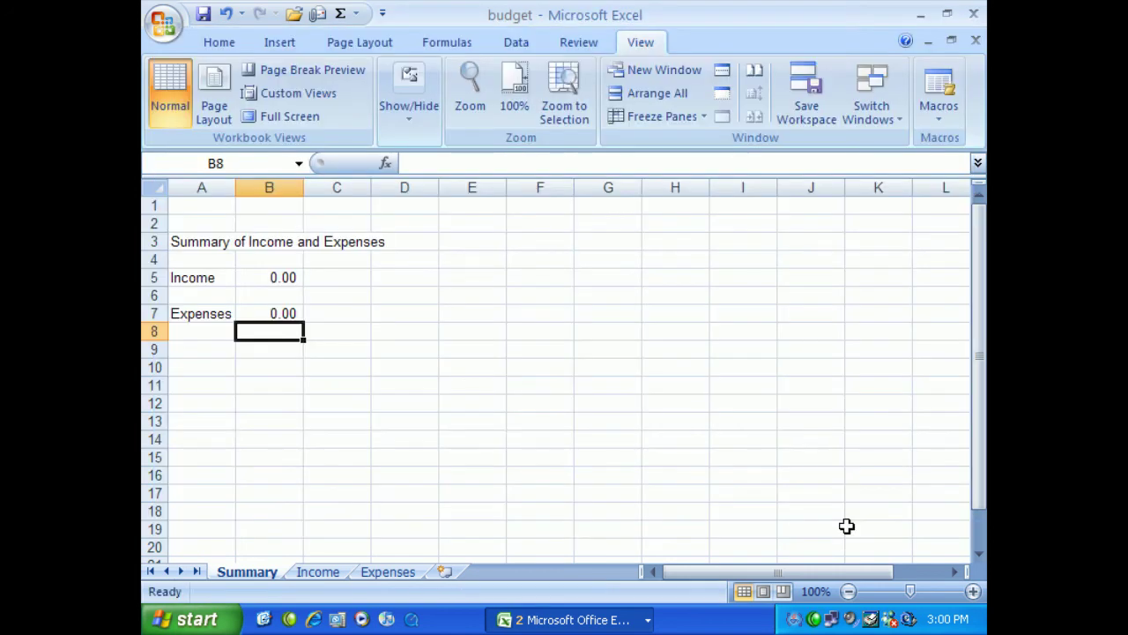
left_click(714, 425)
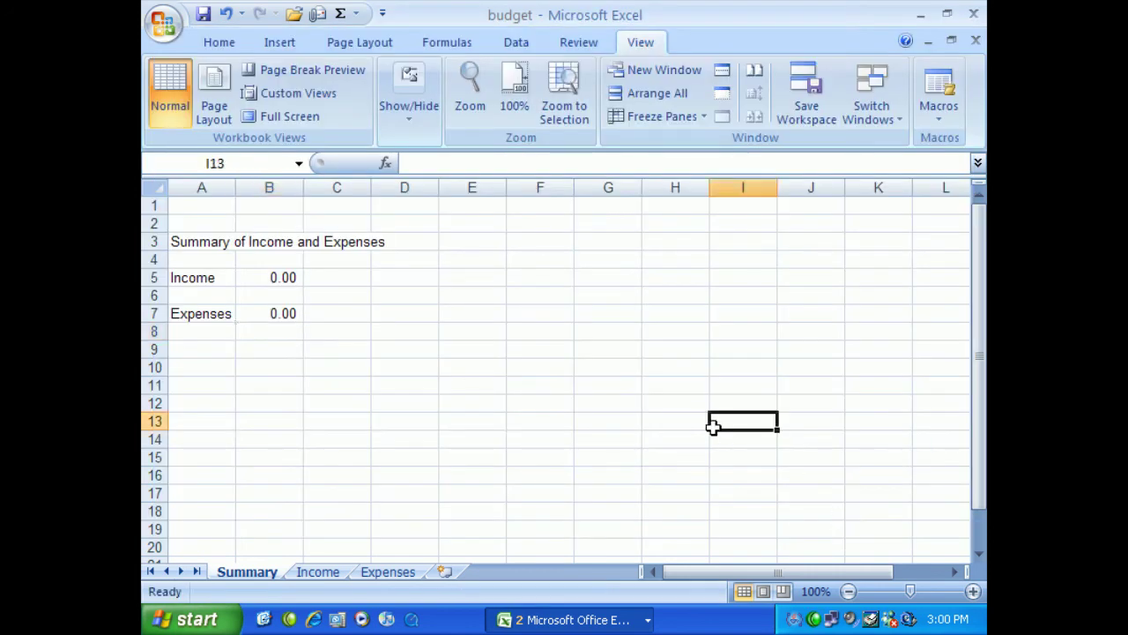
Close budget and create budget1 from the budget template under New > My templates.
left_click(976, 41)
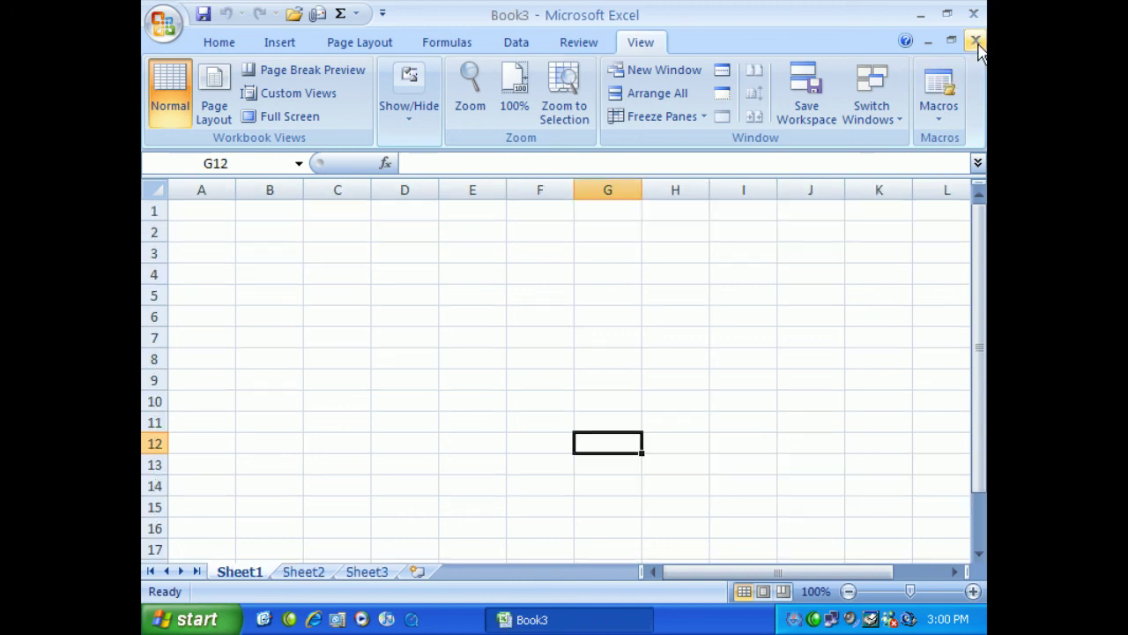
left_click(162, 25)
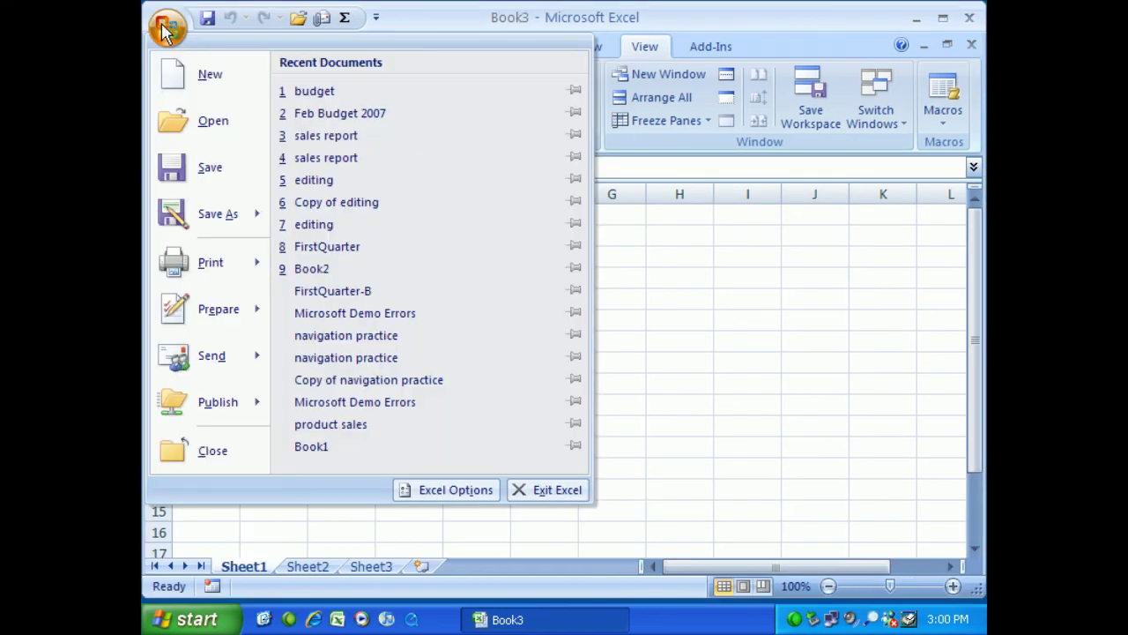
left_click(205, 76)
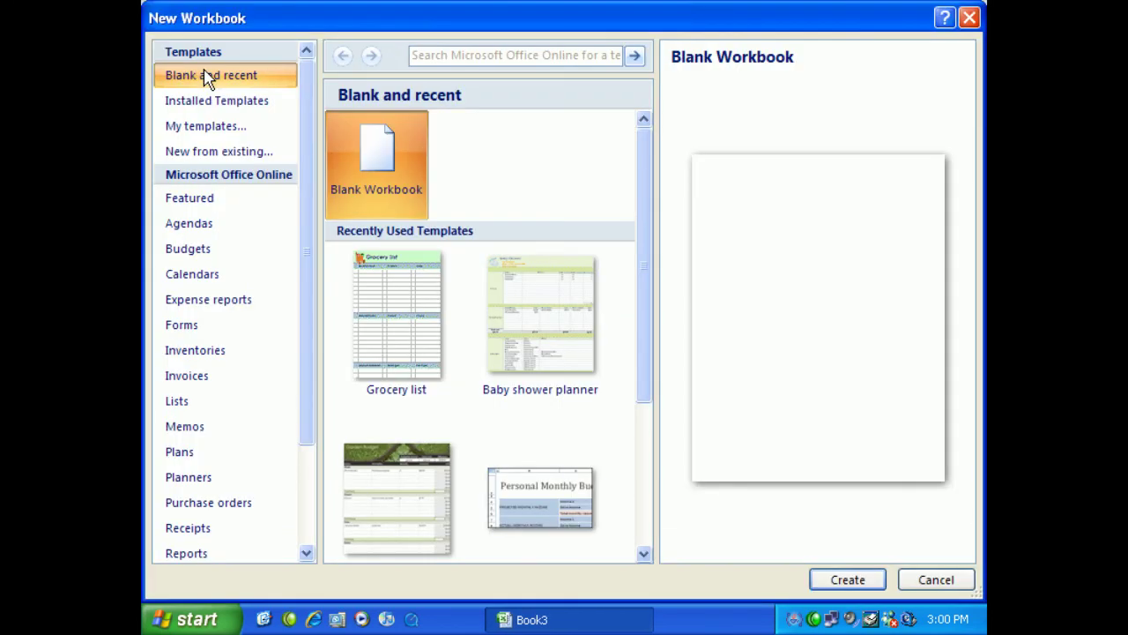
left_click(203, 128)
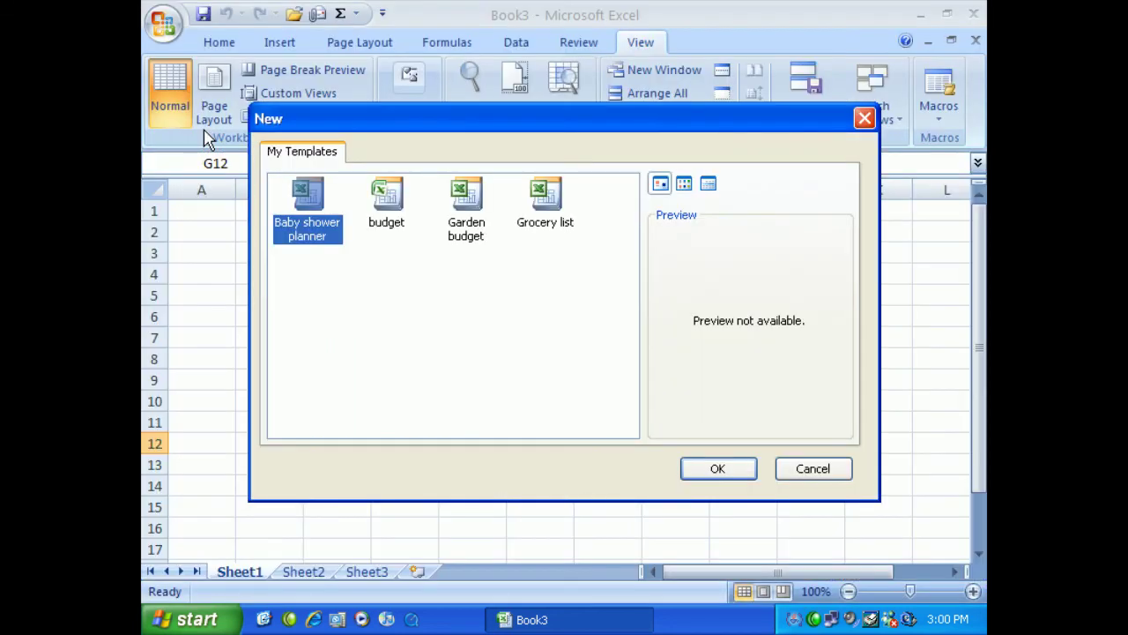
left_click(385, 198)
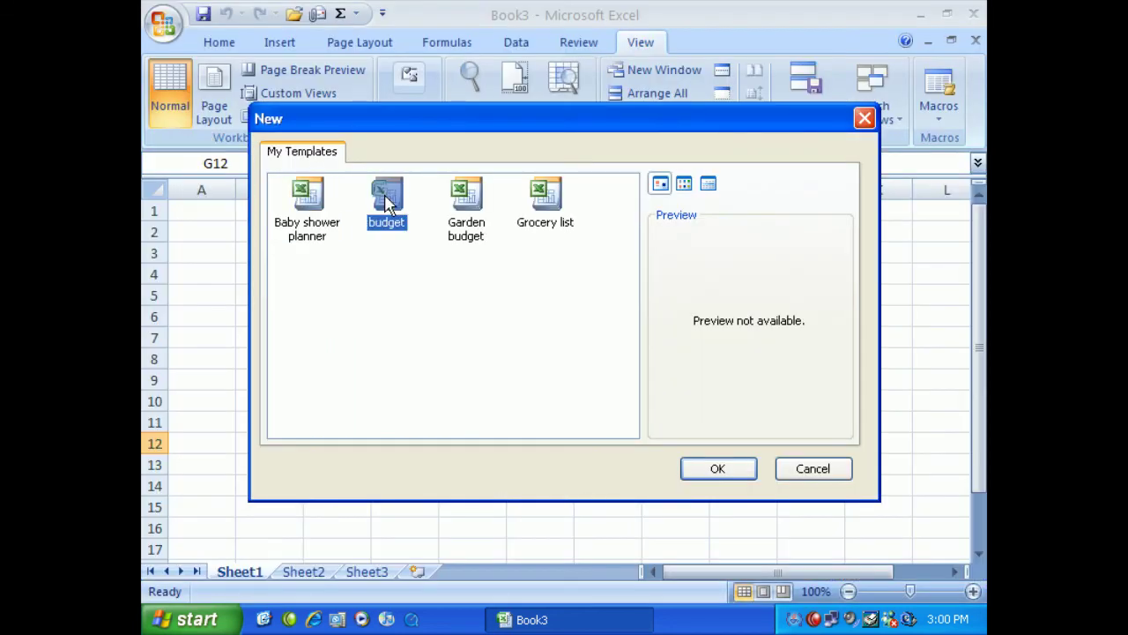
left_click(728, 479)
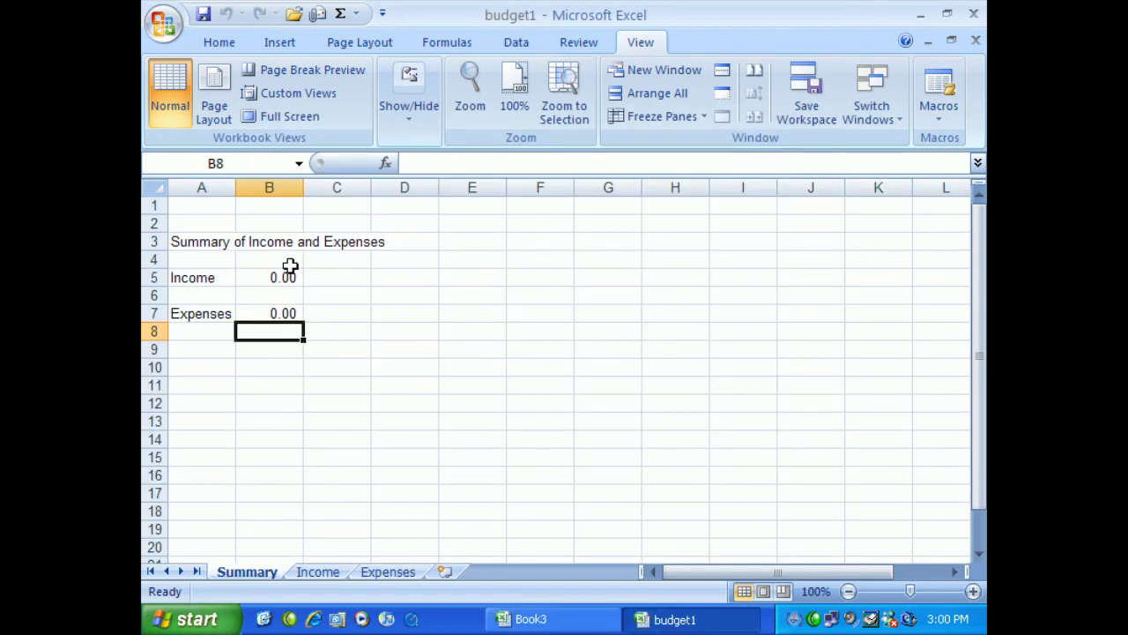
left_click(321, 575)
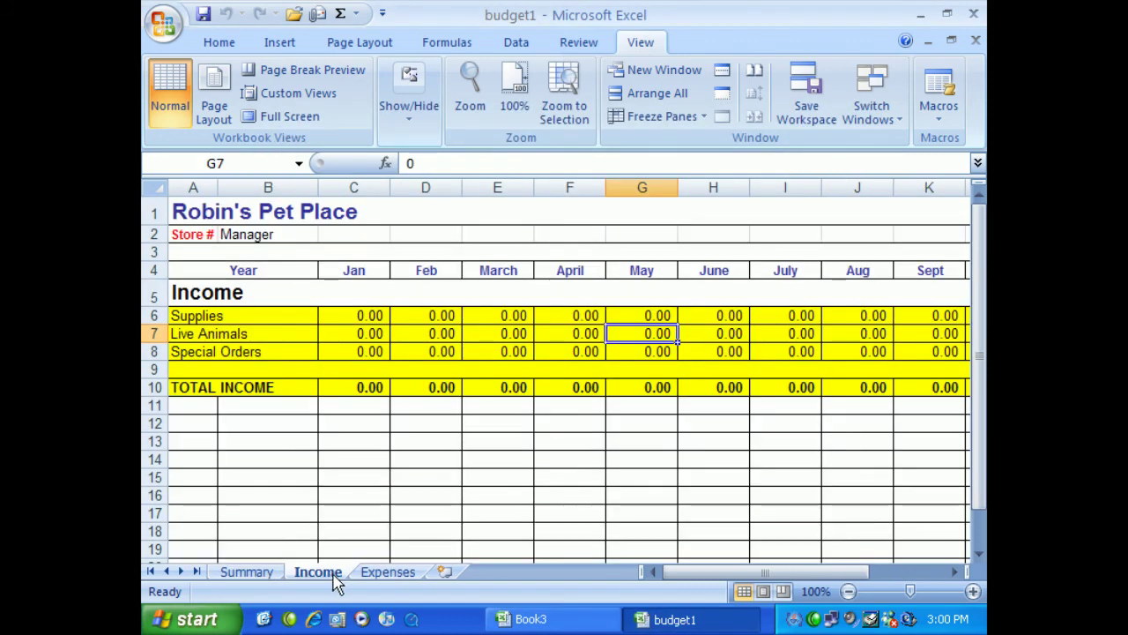
left_click(388, 575)
left_click(319, 573)
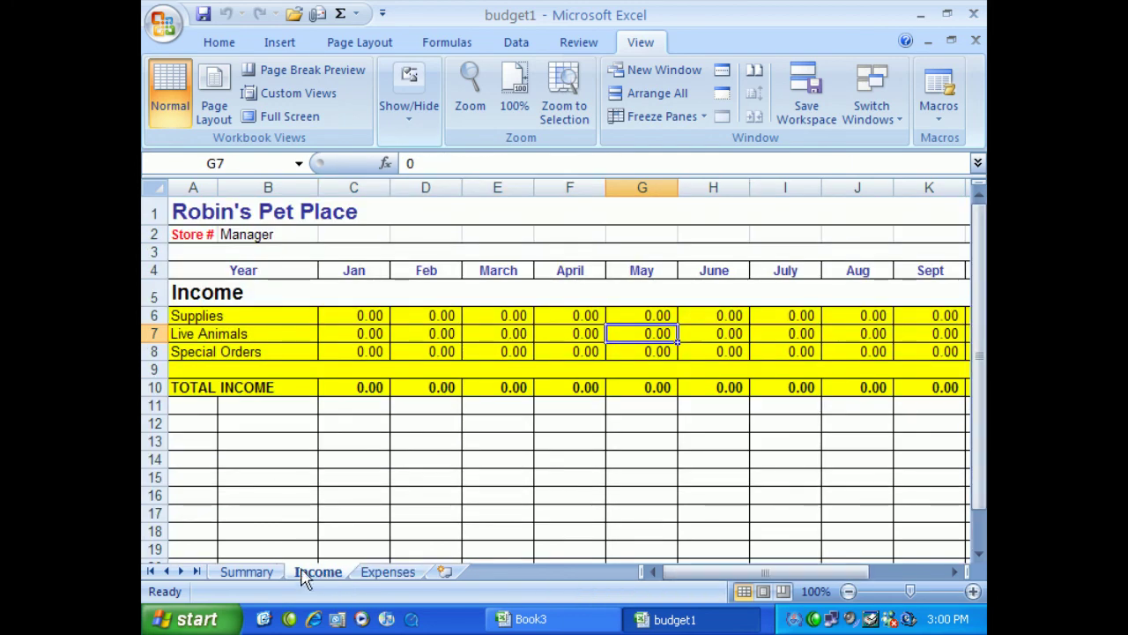
left_click(256, 573)
left_click(290, 384)
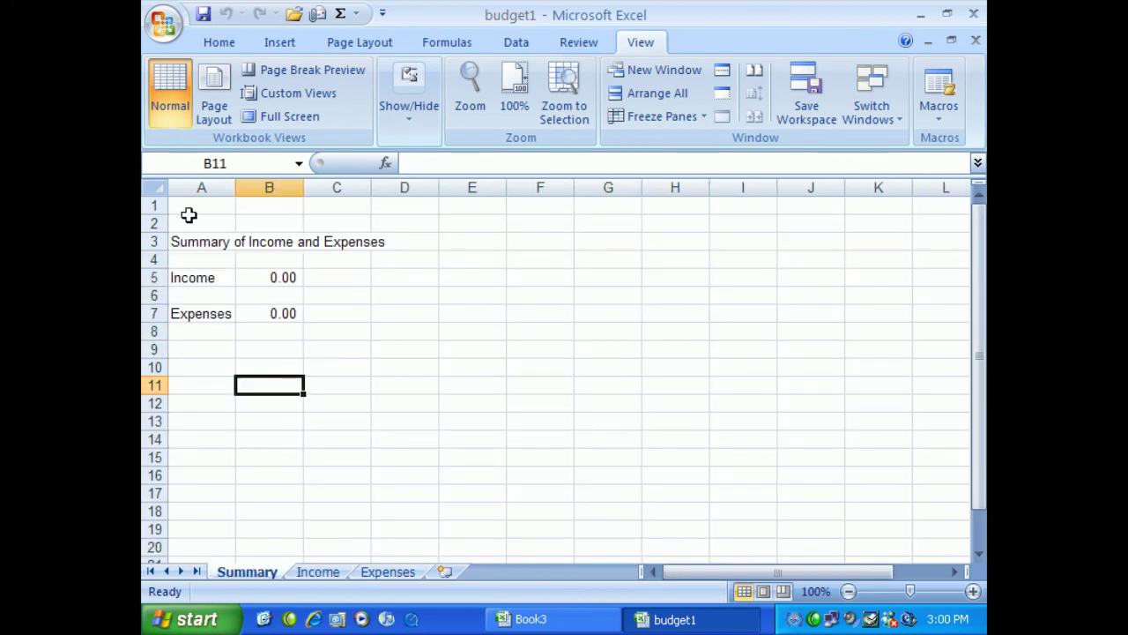
left_click_drag(189, 216, 382, 325)
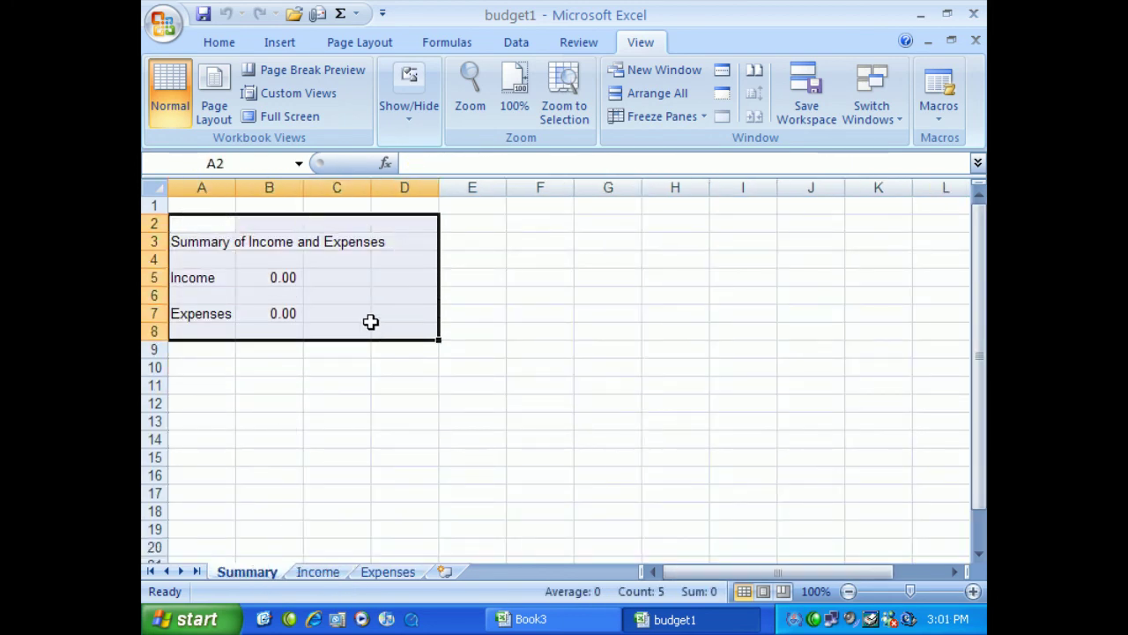
left_click_drag(264, 440, 302, 429)
left_click(285, 425)
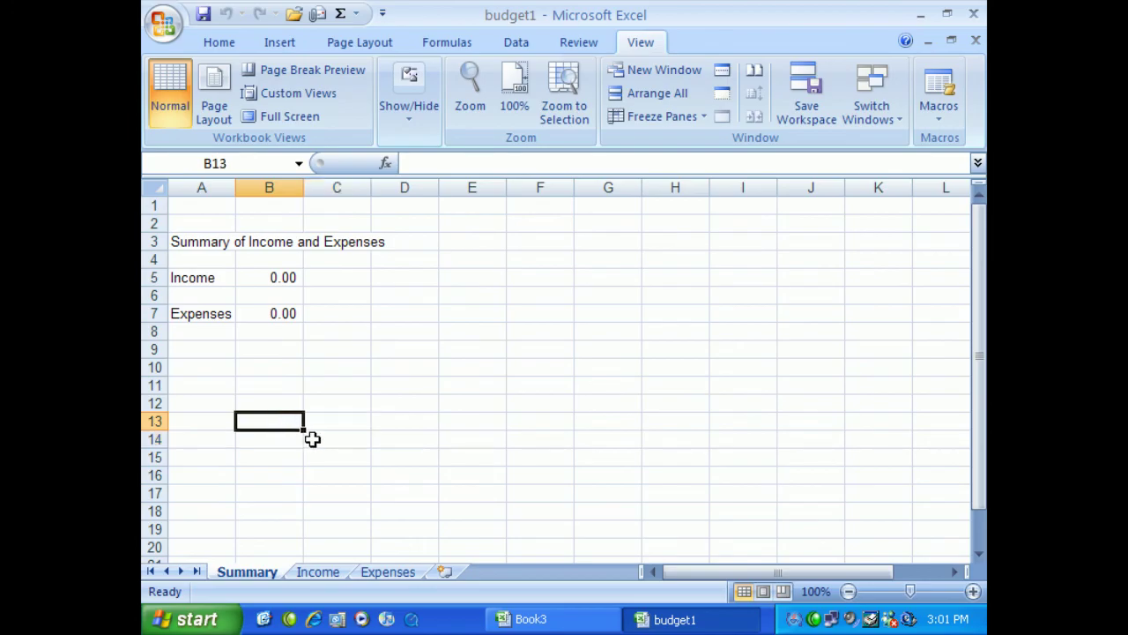